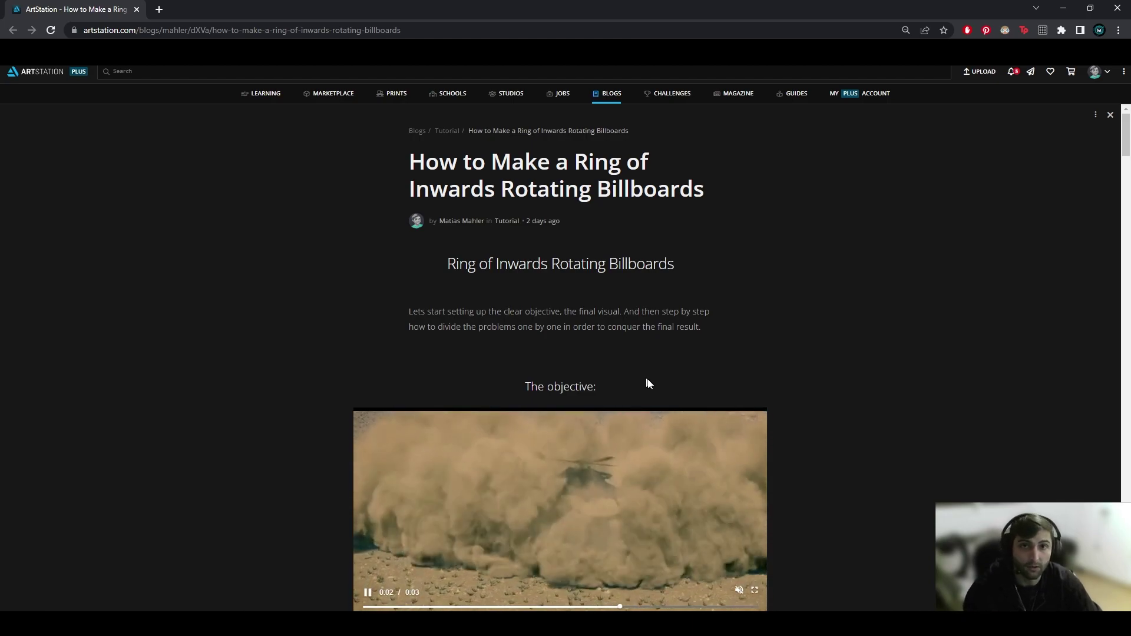
Read the article from its objective through the simplified motion behavior and the Fresnel rotation mask to the Dot Product section
scroll(545, 328, down, 1)
scroll(544, 328, down, 2)
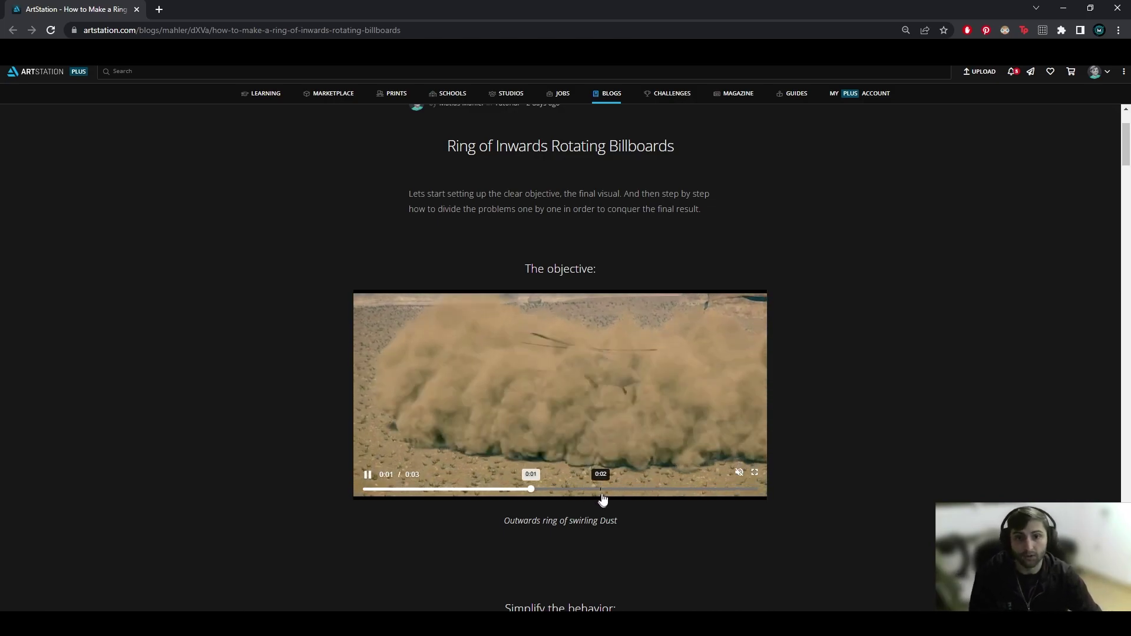
scroll(607, 507, down, 2)
scroll(604, 507, down, 6)
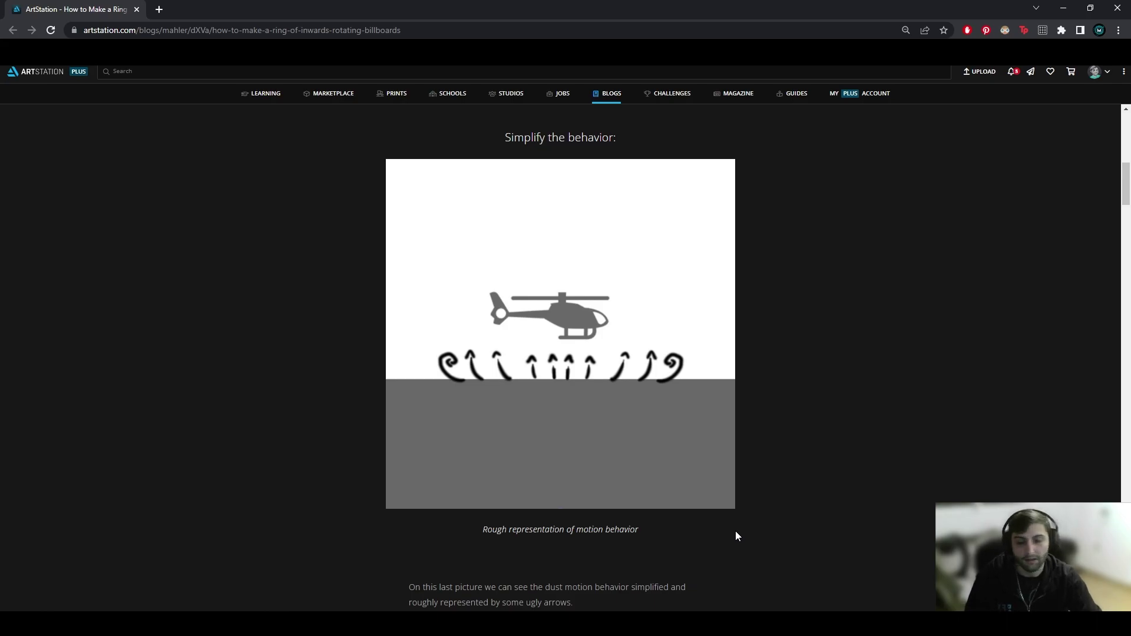
scroll(736, 534, down, 15)
scroll(740, 505, up, 3)
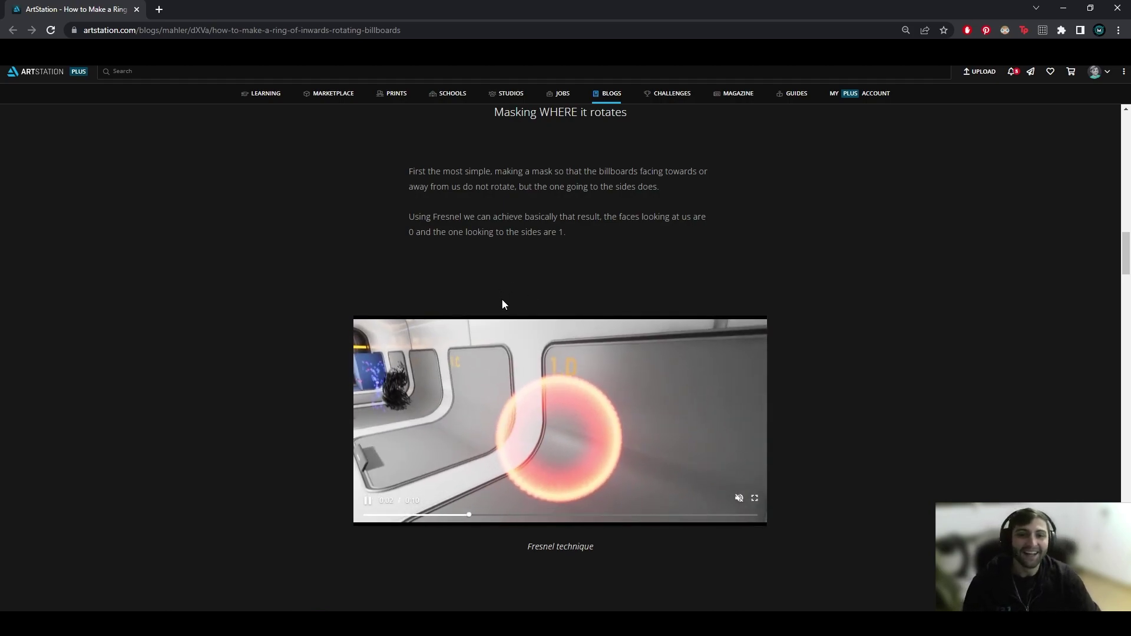
scroll(574, 362, up, 1)
scroll(511, 377, up, 2)
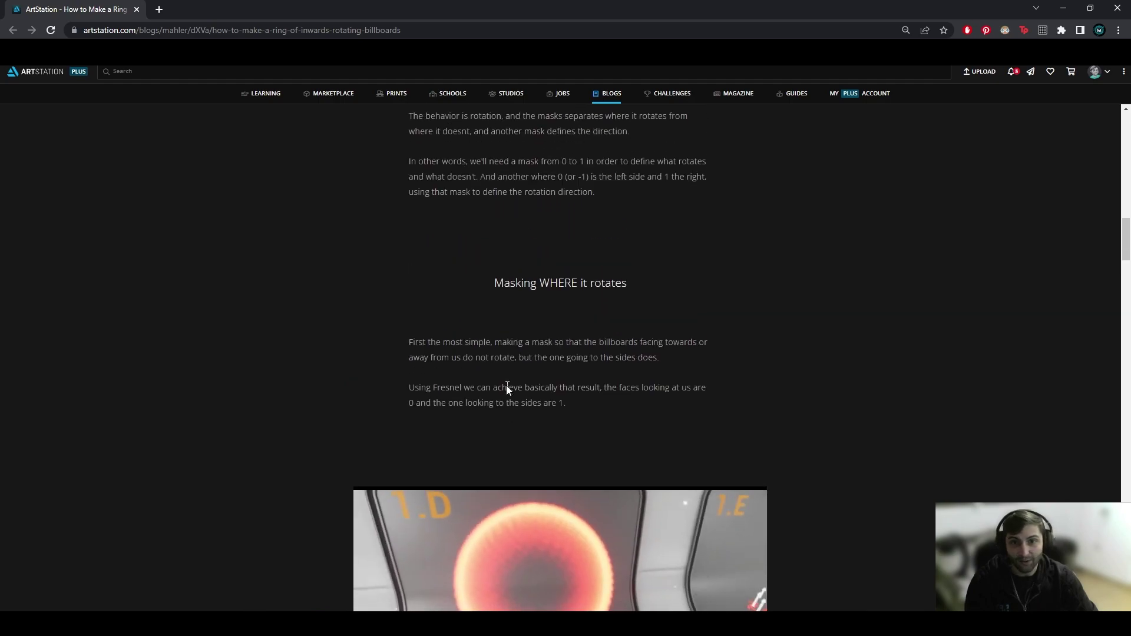
scroll(511, 383, down, 8)
scroll(650, 442, down, 4)
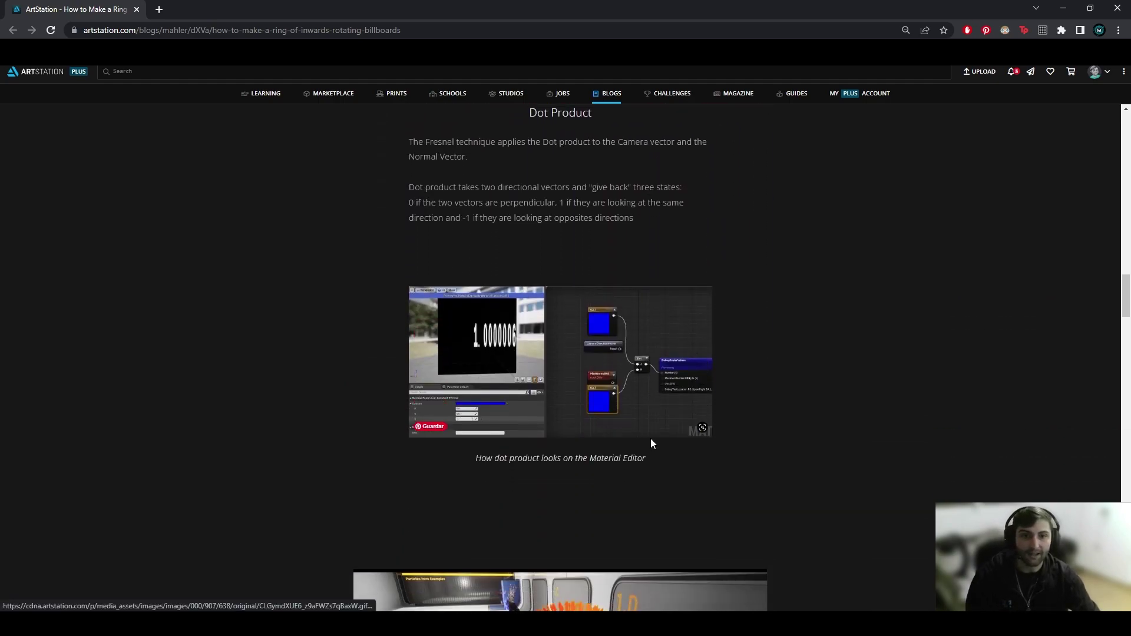
scroll(655, 454, up, 1)
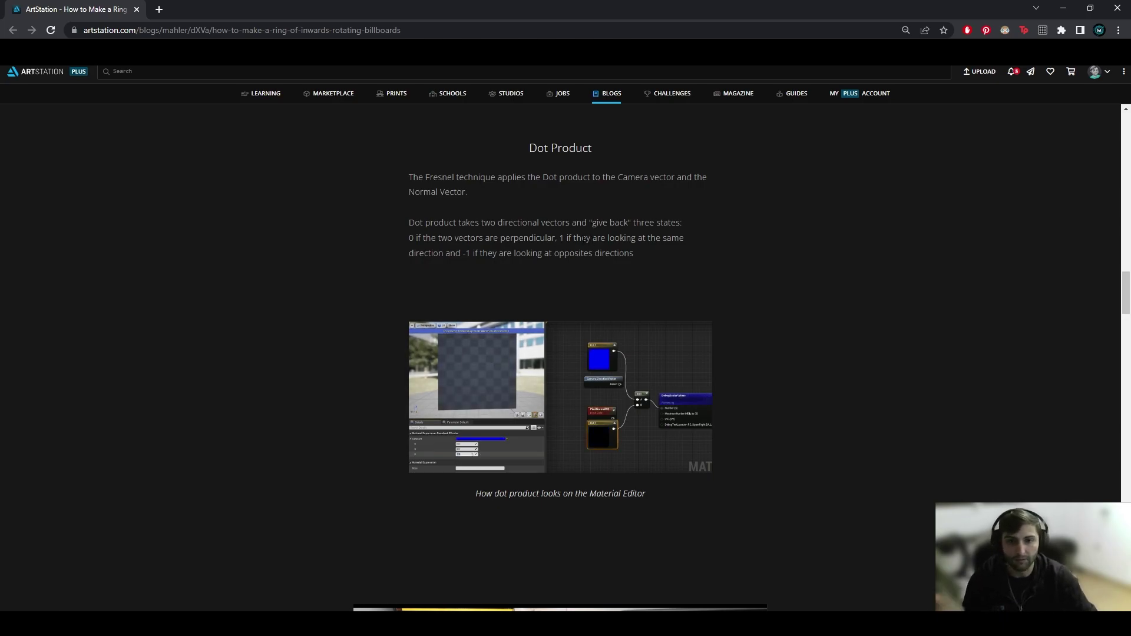
Review the article's exposed Fresnel technique, the view-from-above issue of the first mask, and the section on masking how it rotates
scroll(589, 242, down, 8)
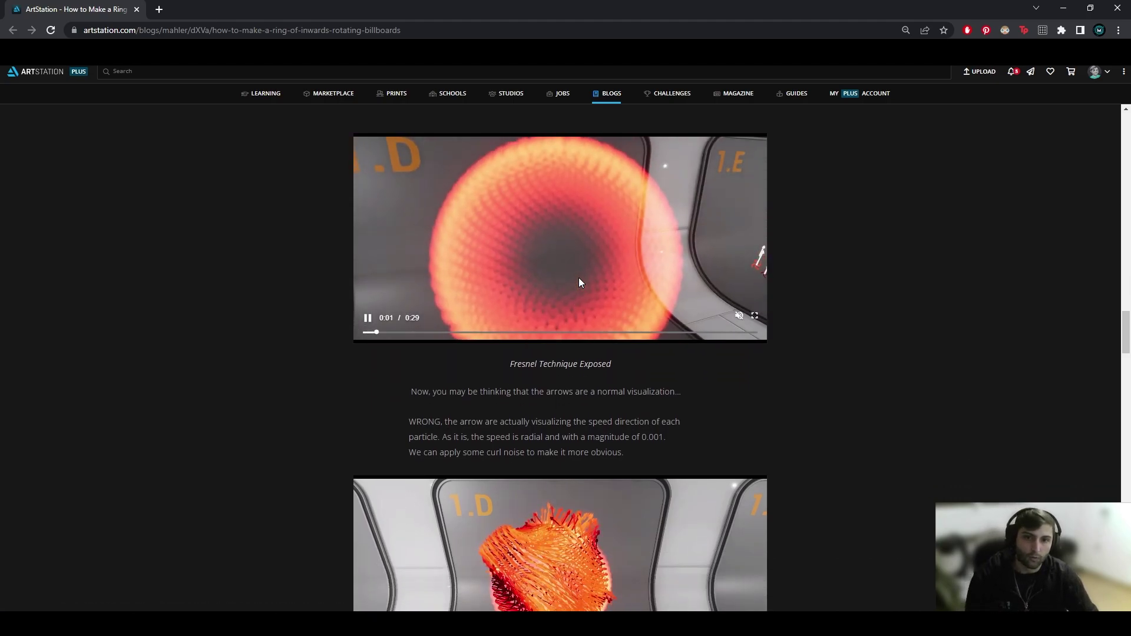
scroll(466, 347, up, 1)
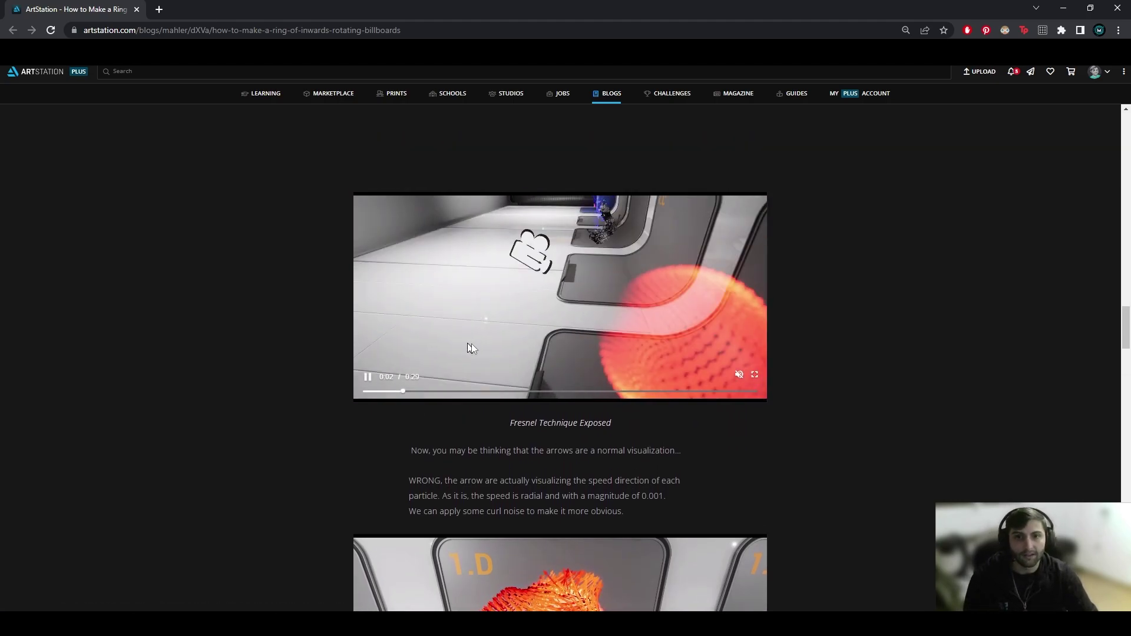
scroll(572, 336, down, 10)
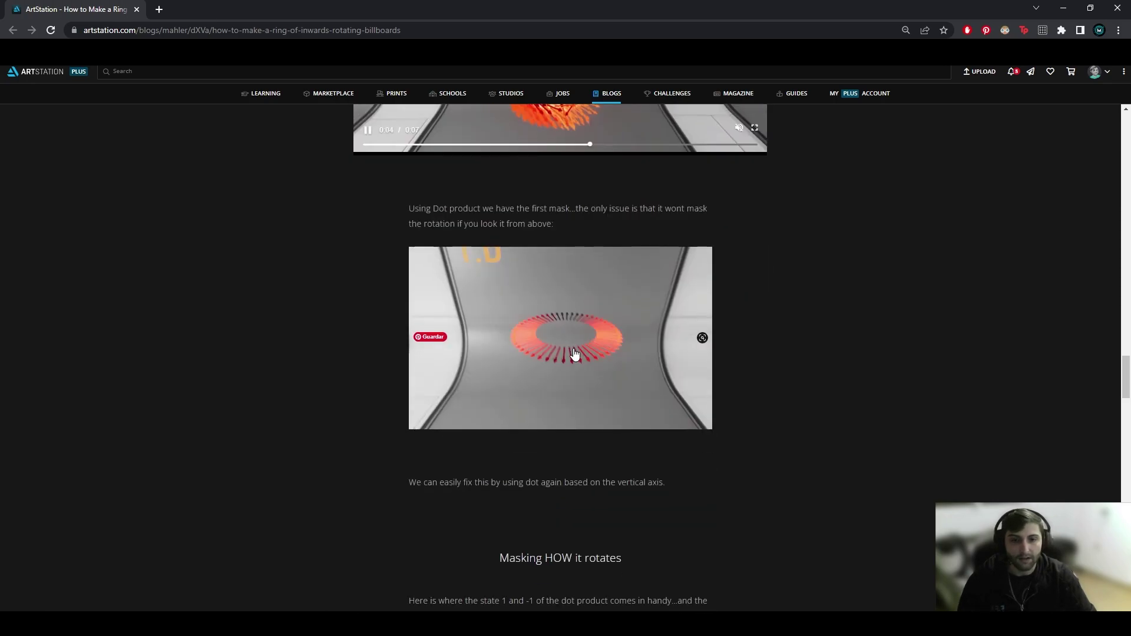
scroll(586, 400, up, 2)
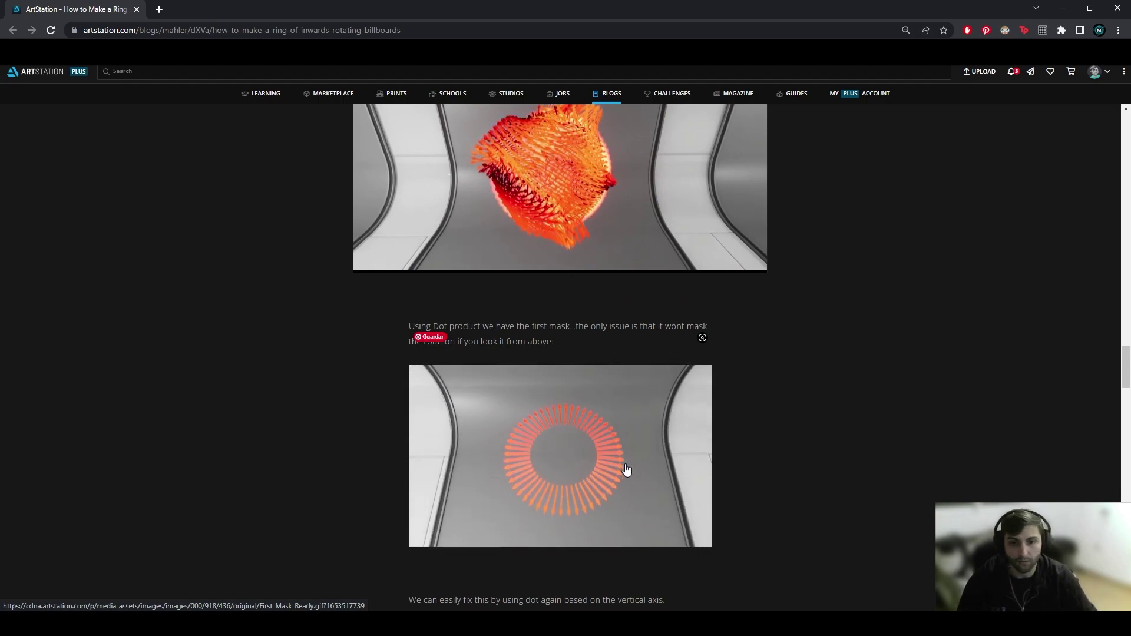
scroll(616, 478, up, 1)
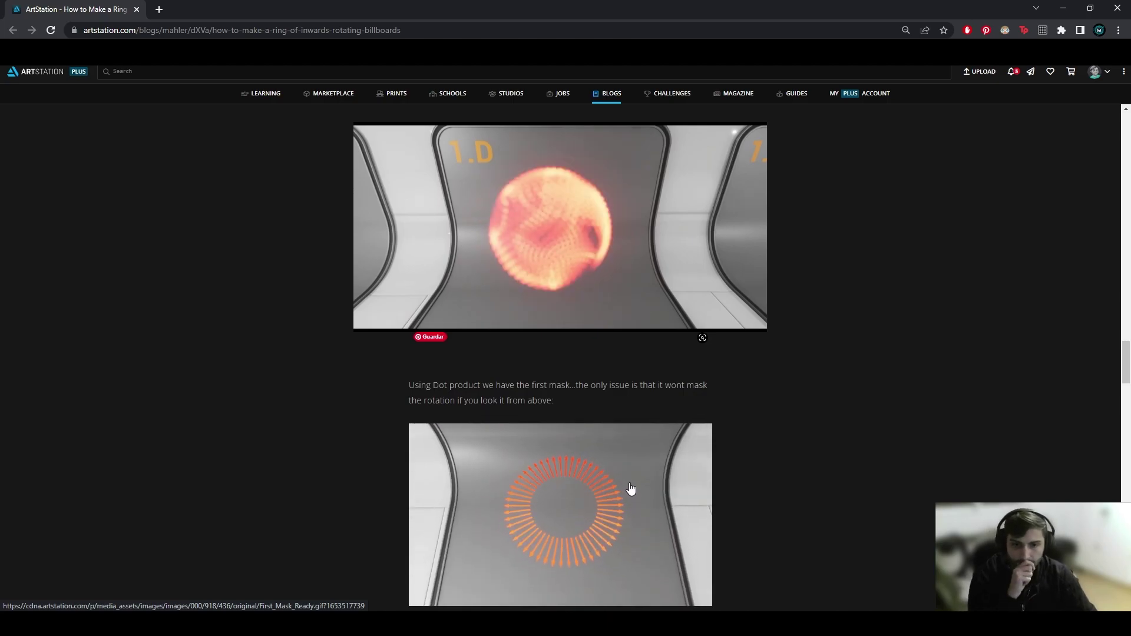
scroll(638, 484, down, 9)
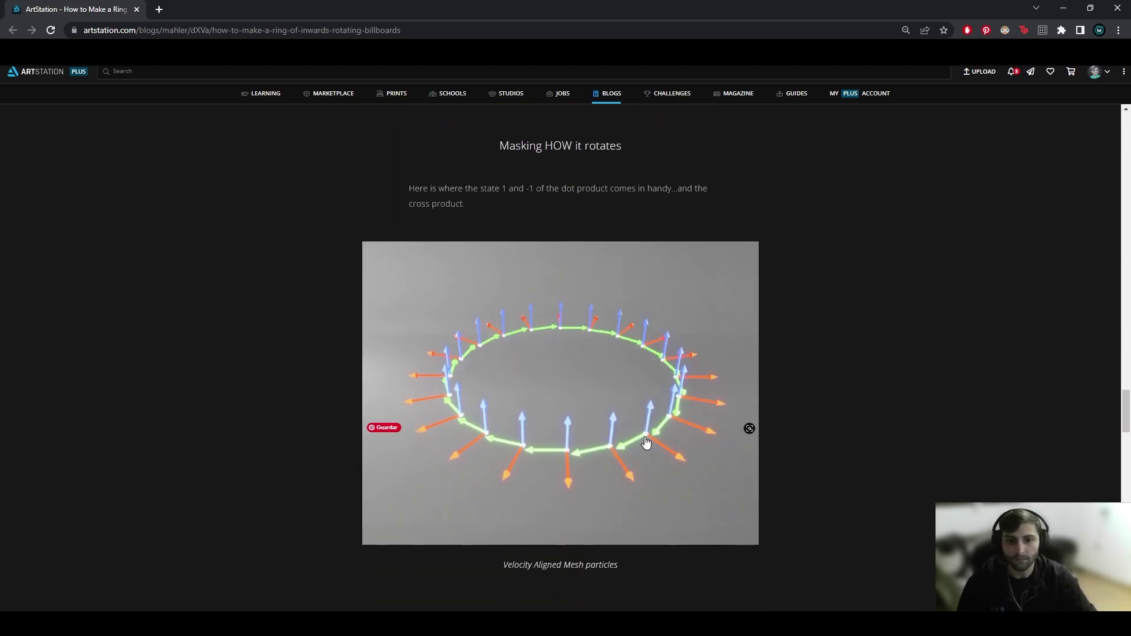
scroll(596, 465, down, 1)
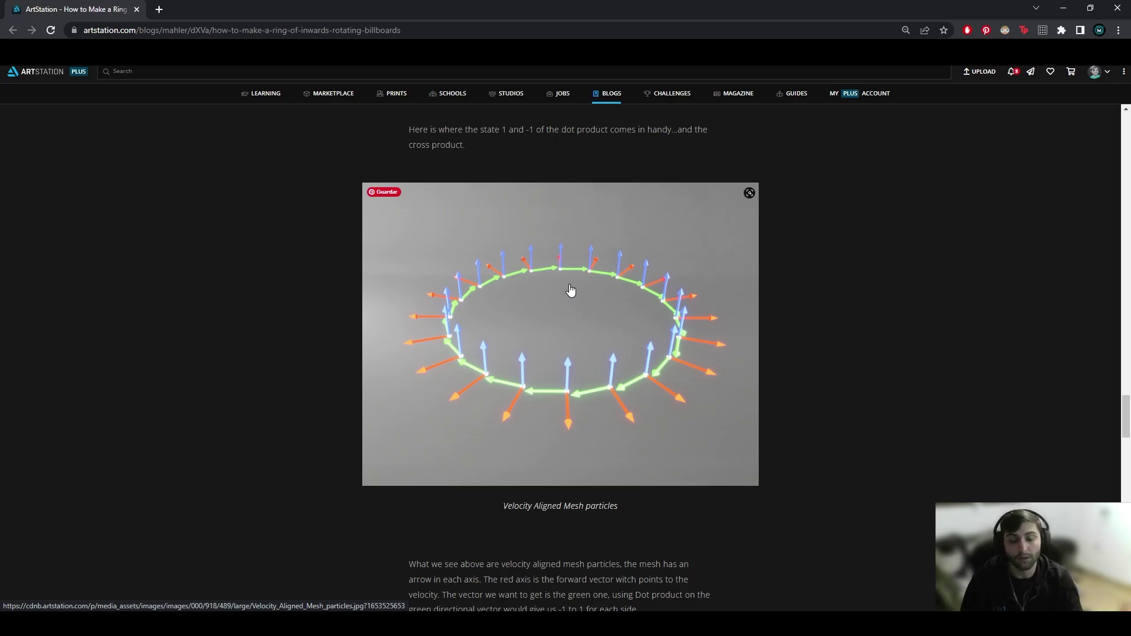
Read the Cross product section, compare it with the velocity-aligned mesh particles picture, and continue to the Final Result
scroll(572, 289, down, 7)
scroll(550, 298, up, 5)
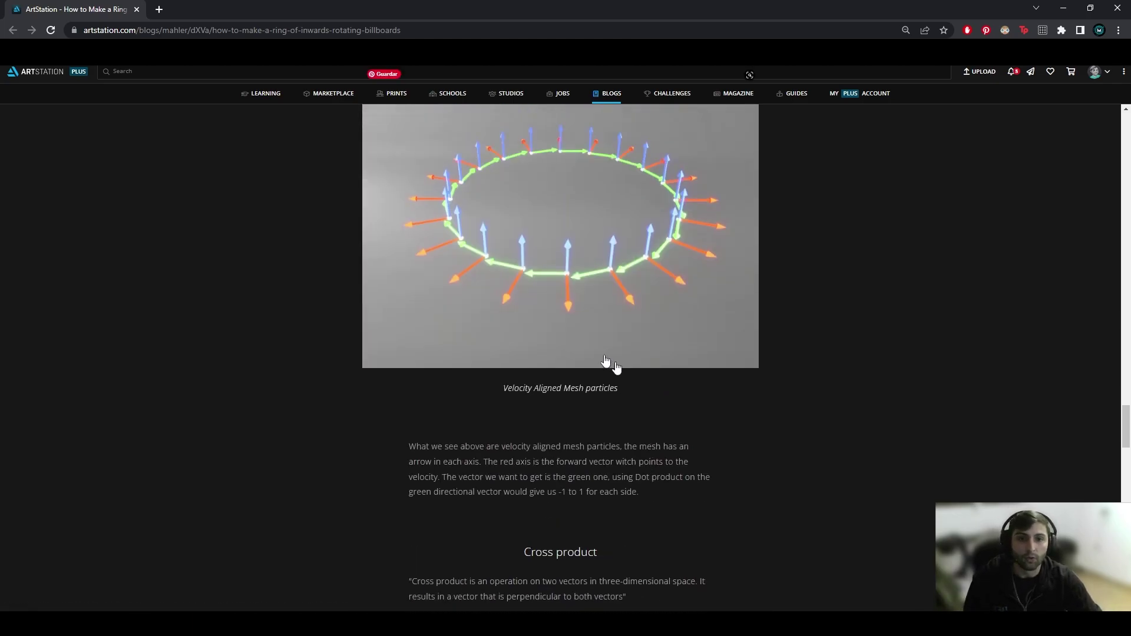
scroll(577, 282, down, 5)
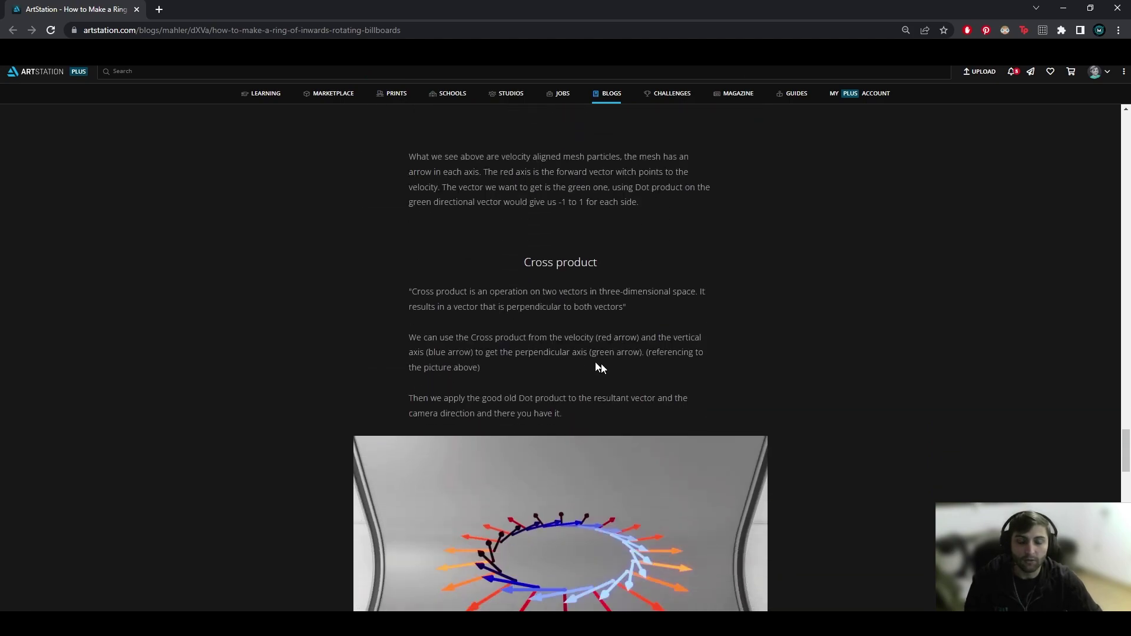
scroll(566, 274, down, 1)
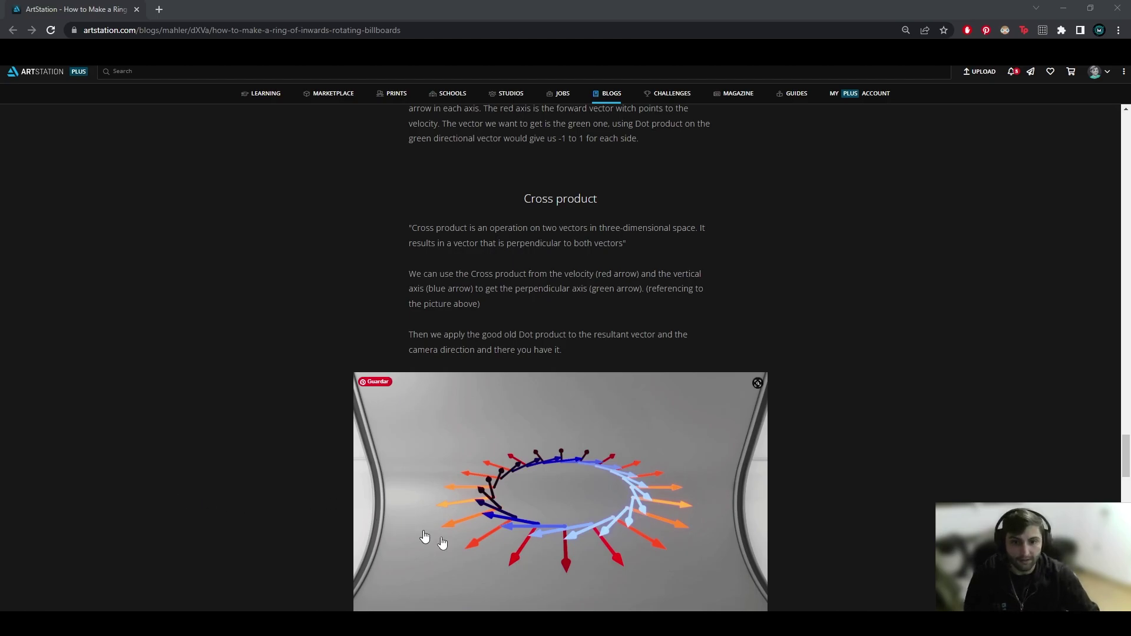
scroll(538, 560, down, 3)
scroll(556, 512, up, 8)
scroll(556, 514, up, 4)
scroll(587, 529, down, 12)
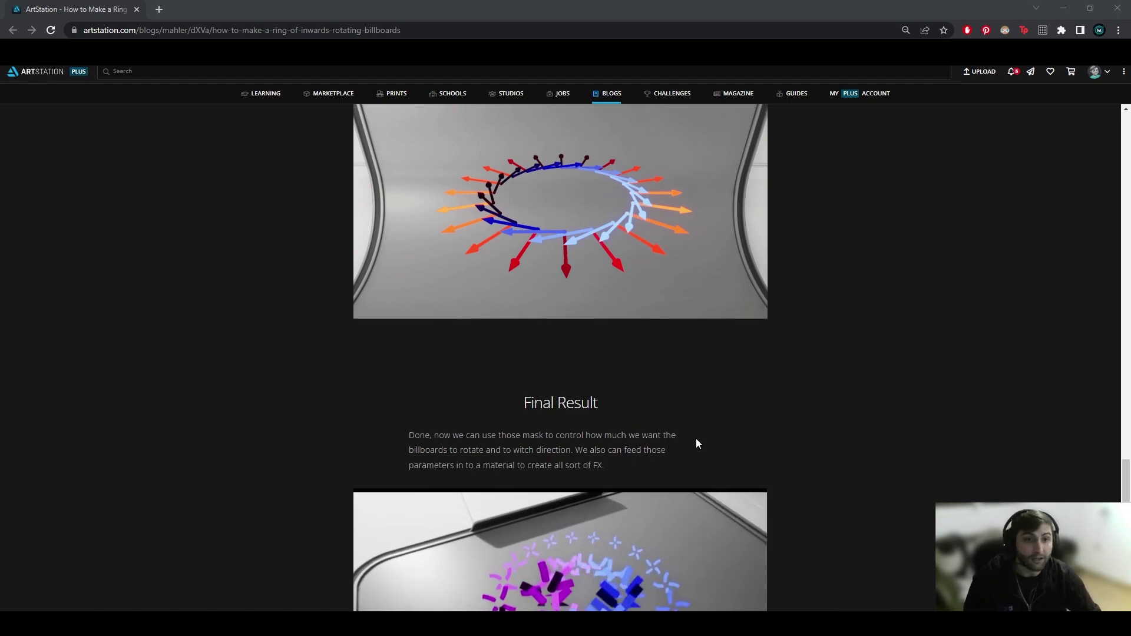
Switch to the Unreal Niagara editor and open the Scratch Module from the emitter's Particle Update stage
click(1071, 9)
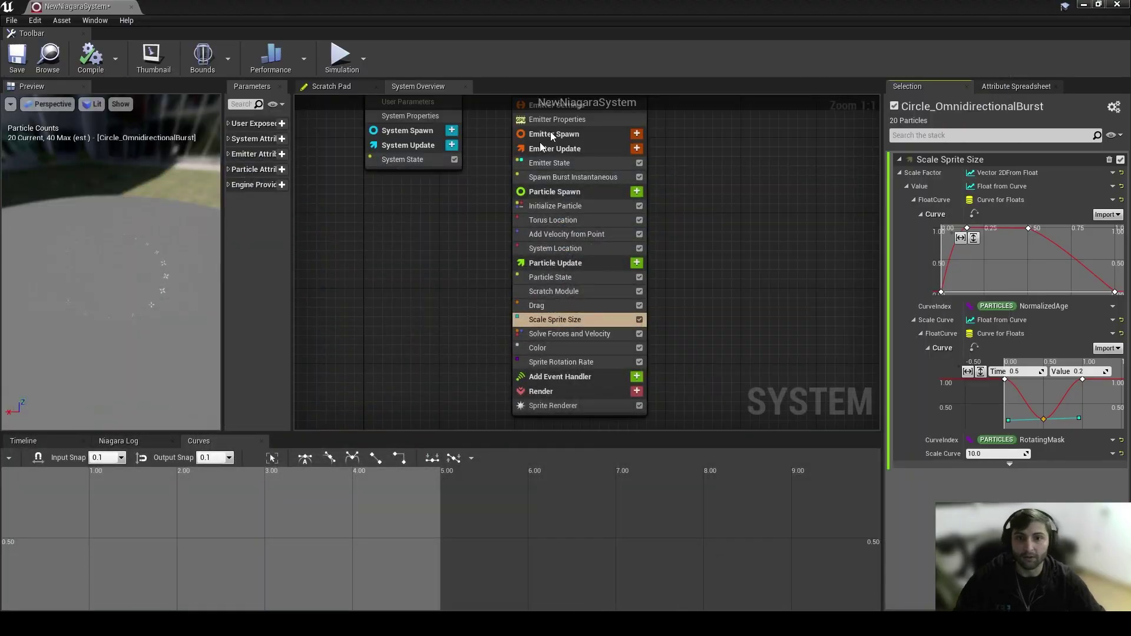
double_click(554, 291)
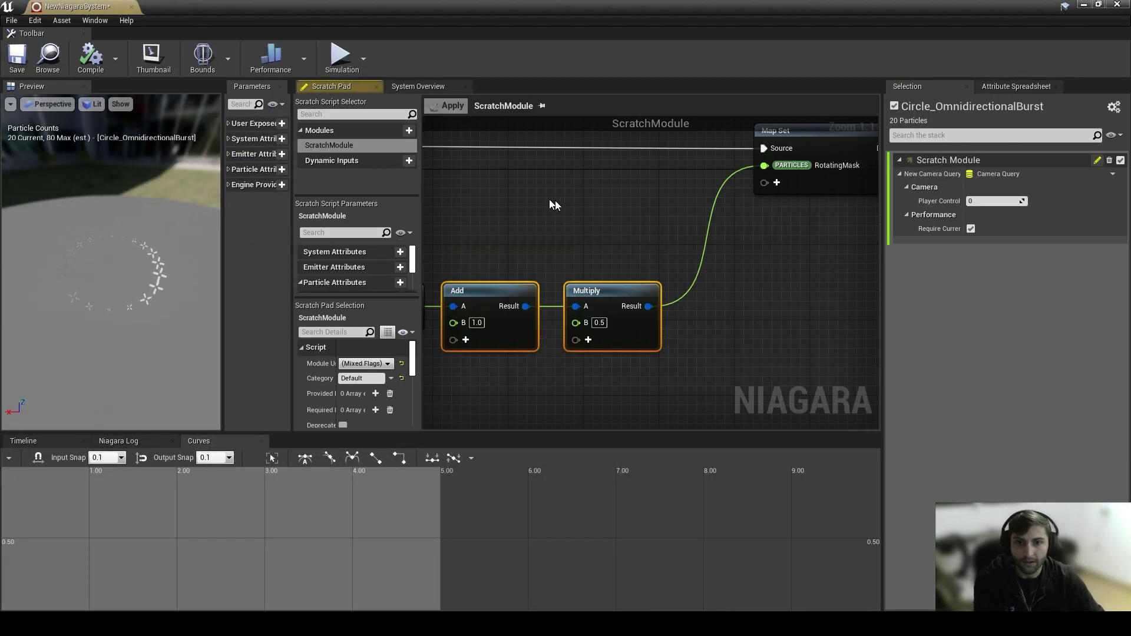
scroll(648, 236, up, 4)
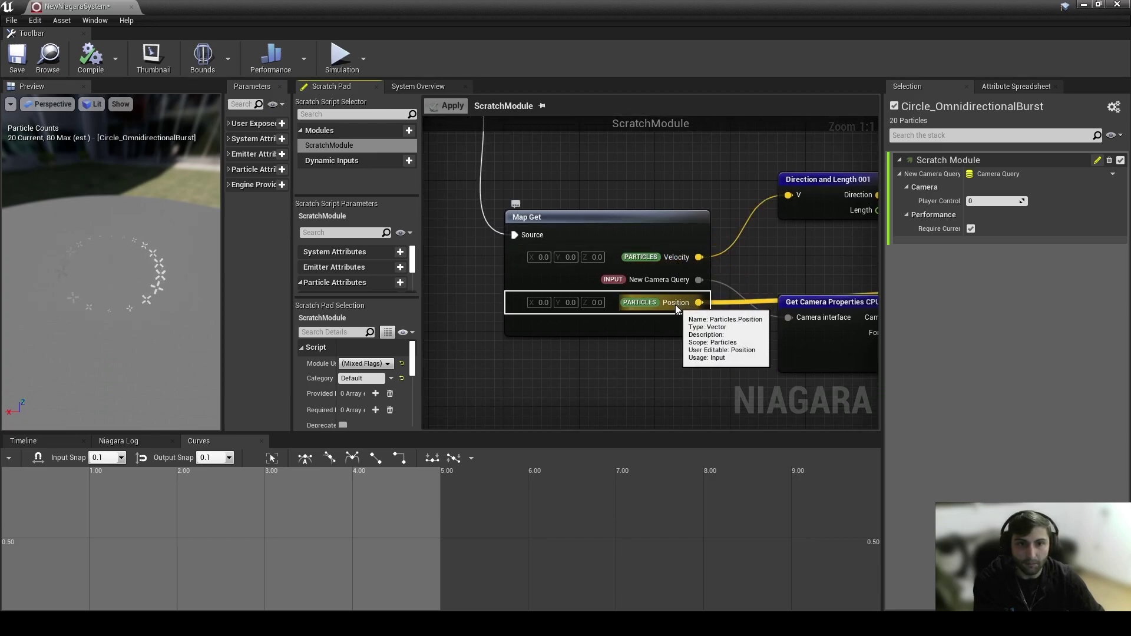
Examine how the Map Get node's Velocity, New Camera Query and Position outputs feed the direction, camera properties and Subtract nodes
right_drag(689, 294, 541, 263)
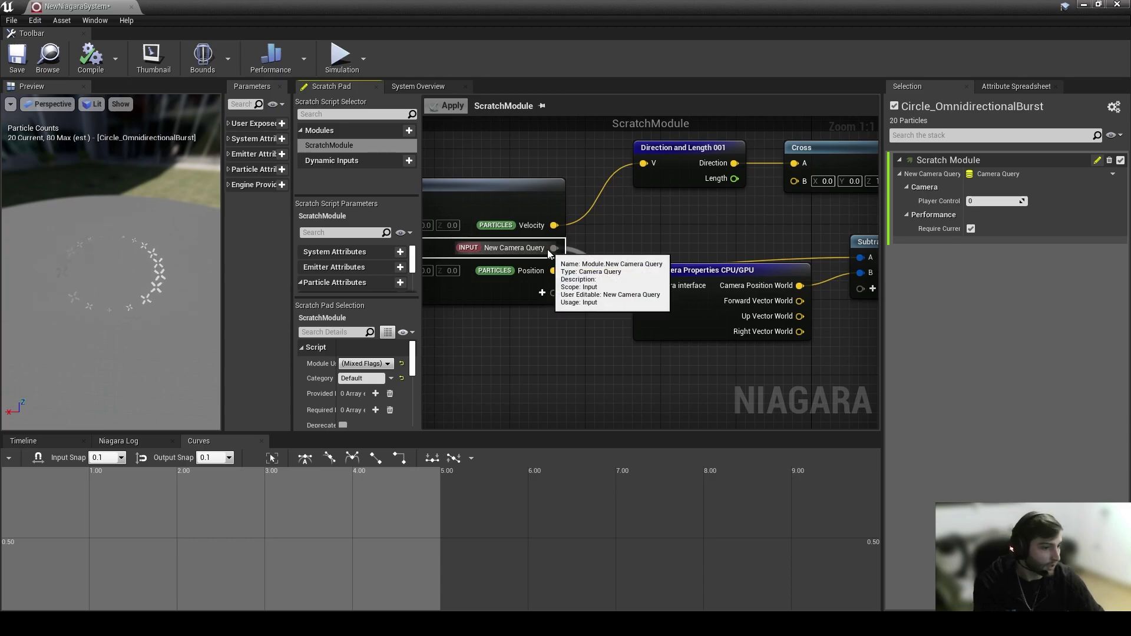
right_drag(548, 250, 505, 223)
right_drag(639, 236, 621, 231)
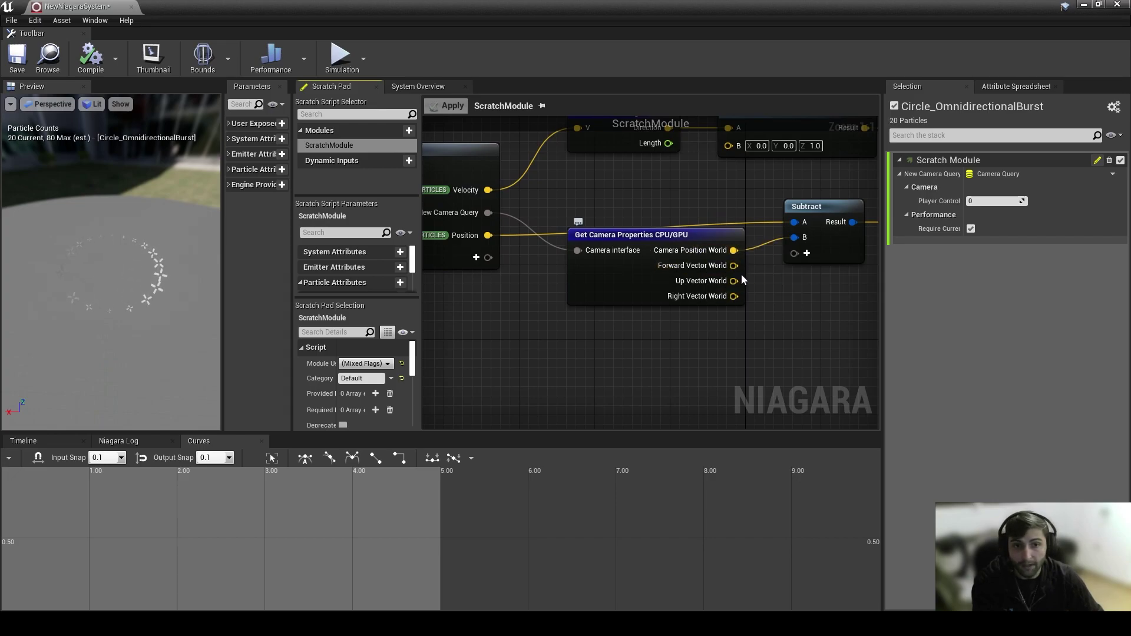
right_drag(730, 302, 717, 294)
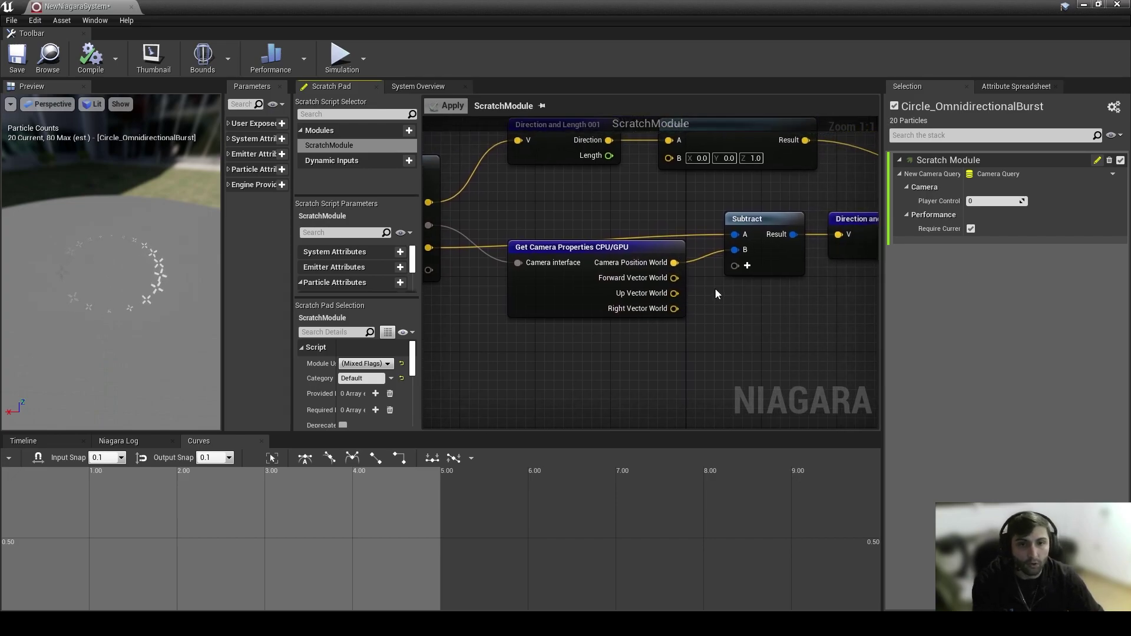
scroll(722, 270, down, 2)
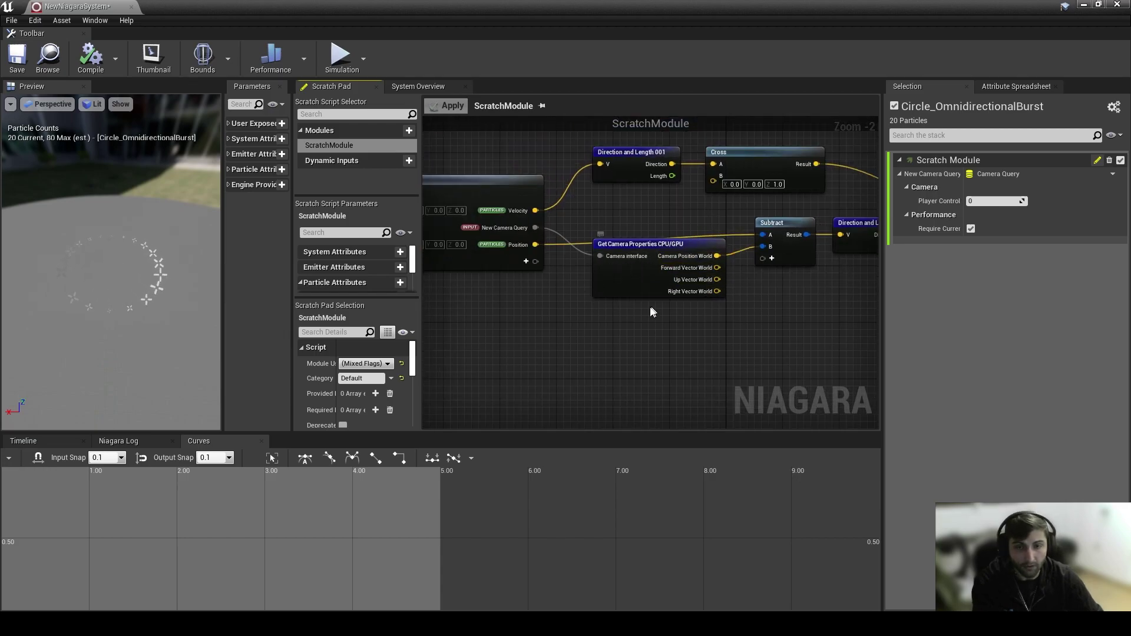
Examine the chain from the camera position through Subtract and Direction and Length to the Dot node, and check the particle ring preview
drag(694, 321, 751, 328)
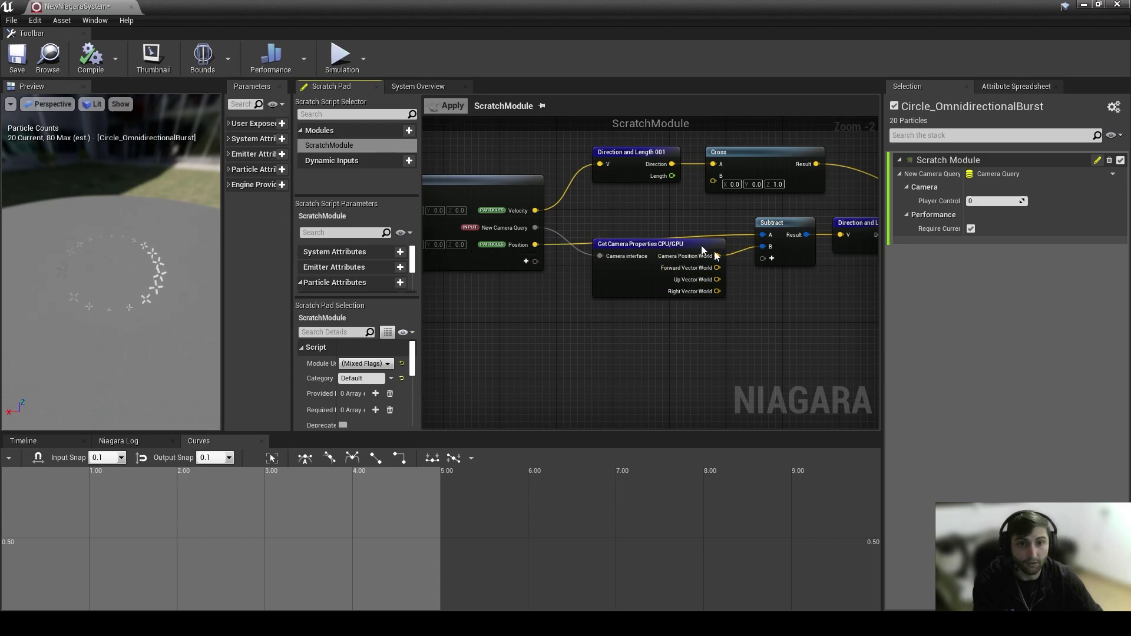
drag(805, 330, 591, 232)
right_drag(840, 305, 645, 312)
click(678, 242)
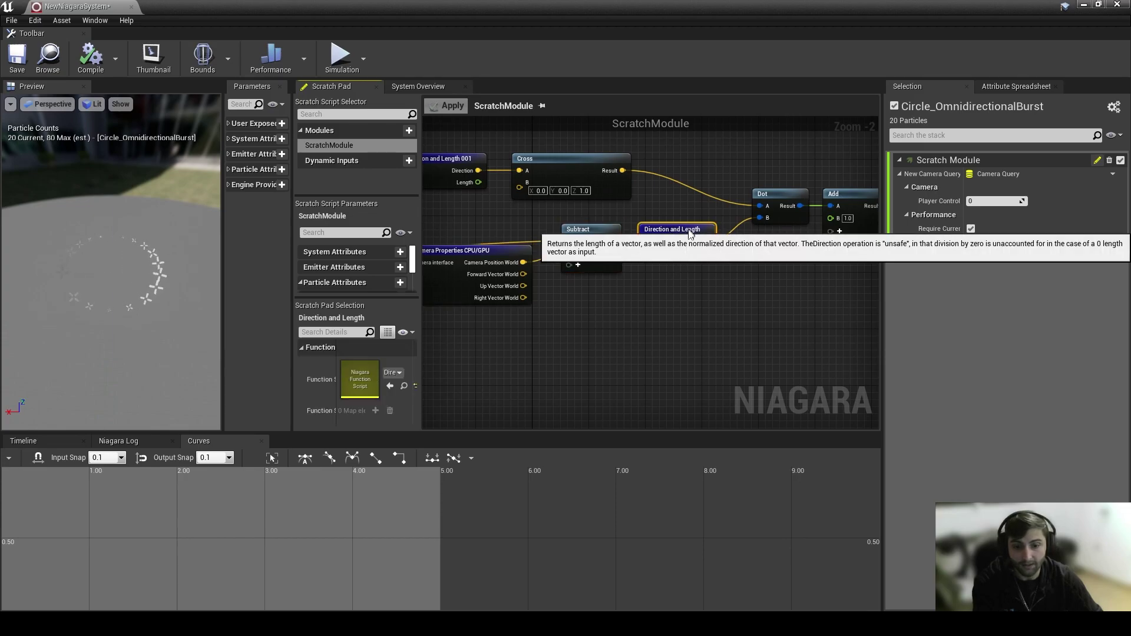
right_drag(709, 281, 674, 290)
click(650, 298)
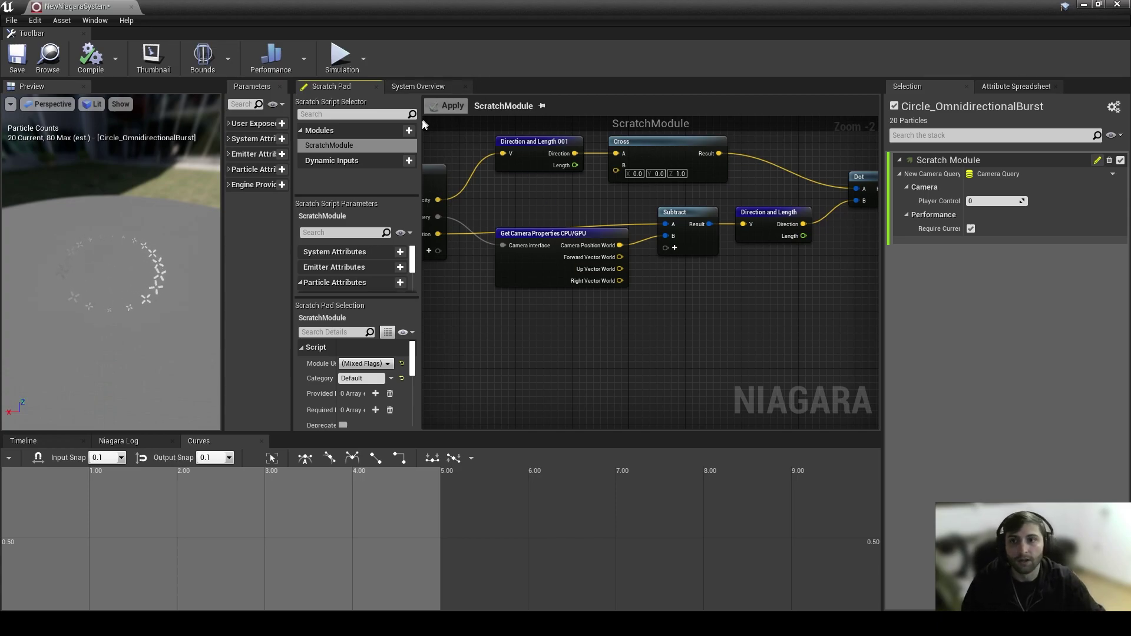
drag(157, 285, 195, 283)
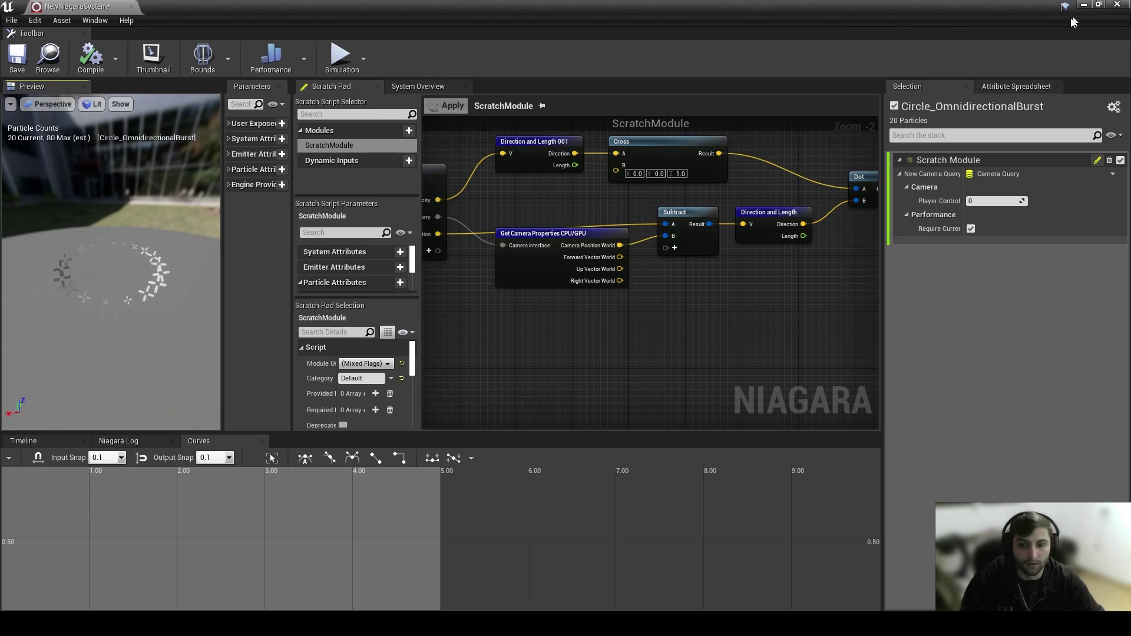
Switch from the Niagara system window to the Unreal Editor level viewport showing the particle ring
key(super+Tab)
key(super+Tab)
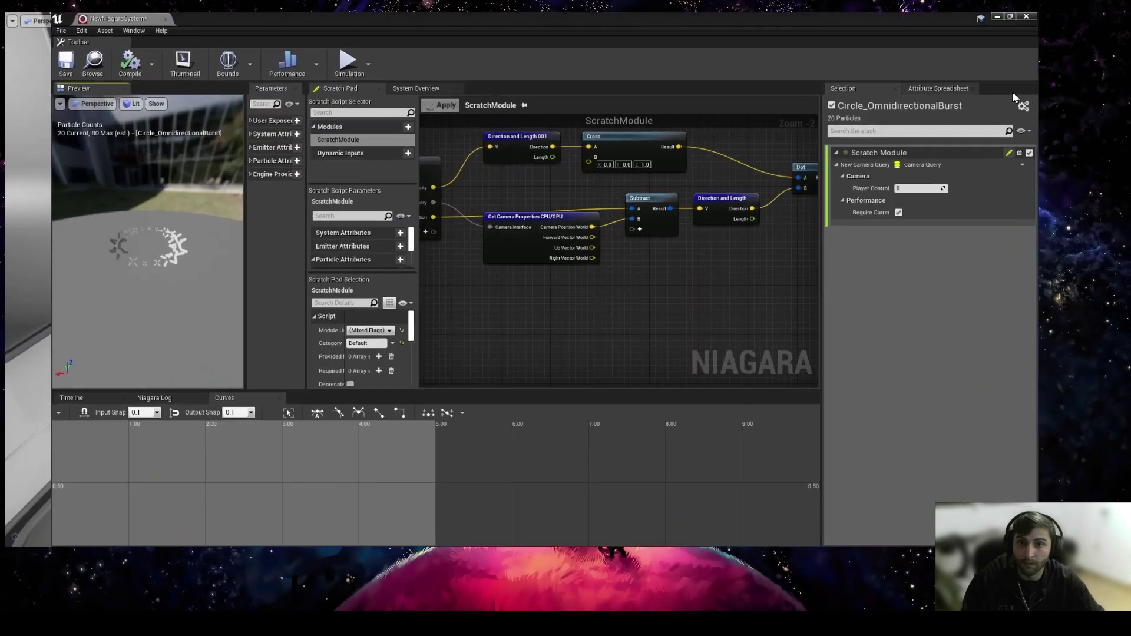
key(super+Tab)
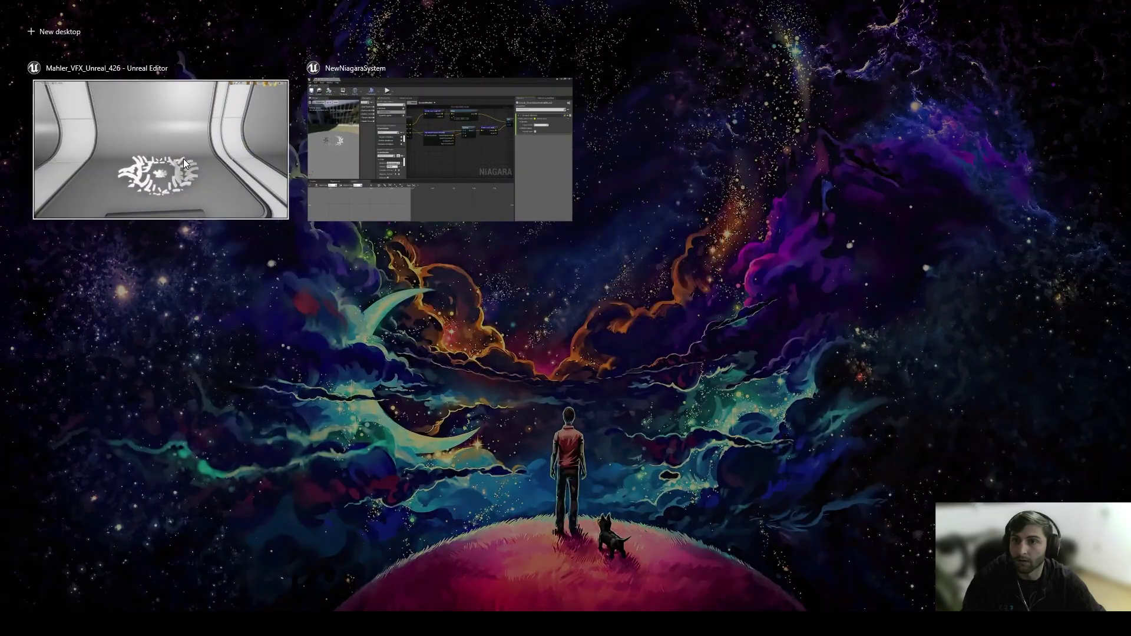
click(546, 243)
key(super+Tab)
click(164, 137)
key(alt+Tab)
key(super+Tab)
click(224, 156)
key(alt+Tab)
key(alt+Tab)
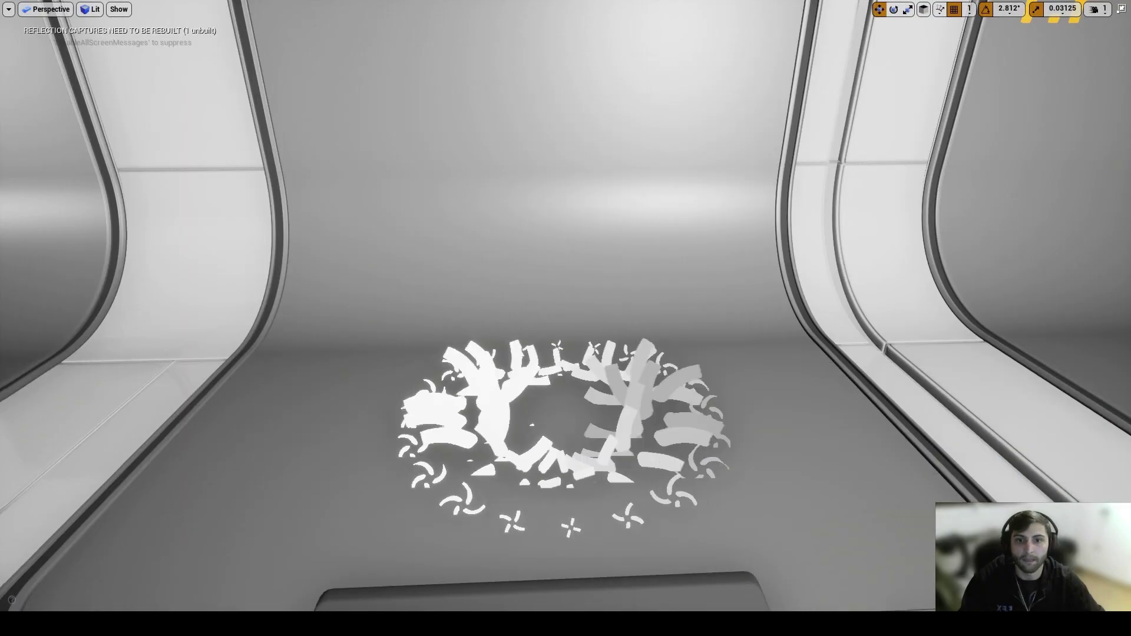
Inspect the rotating billboard ring in the level from several camera angles
scroll(697, 295, down, 5)
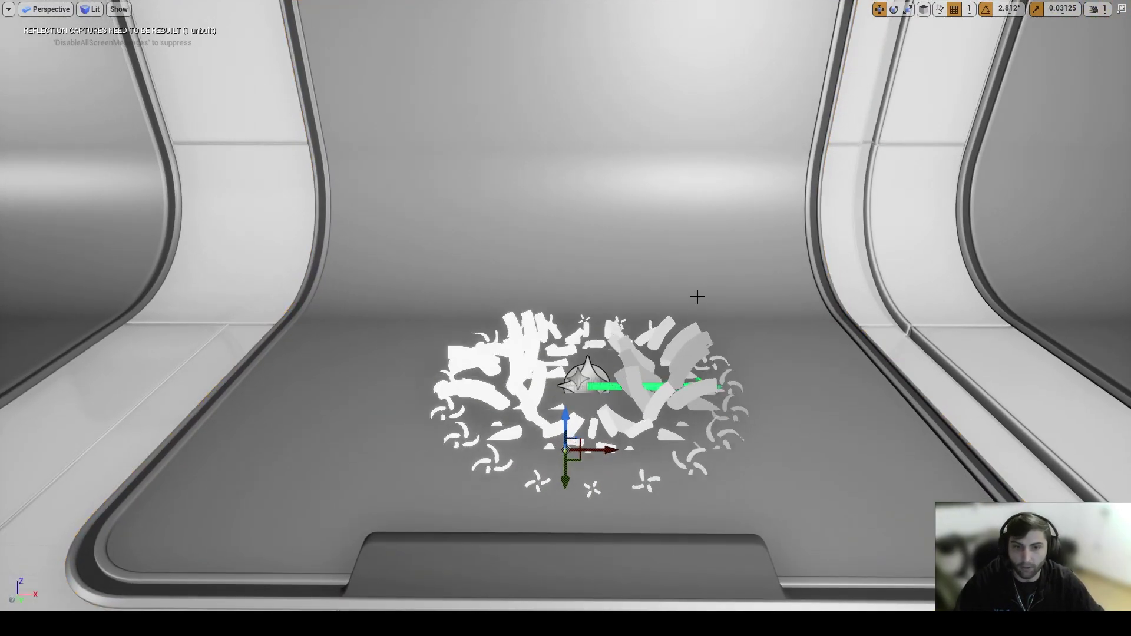
right_drag(705, 310, 705, 310)
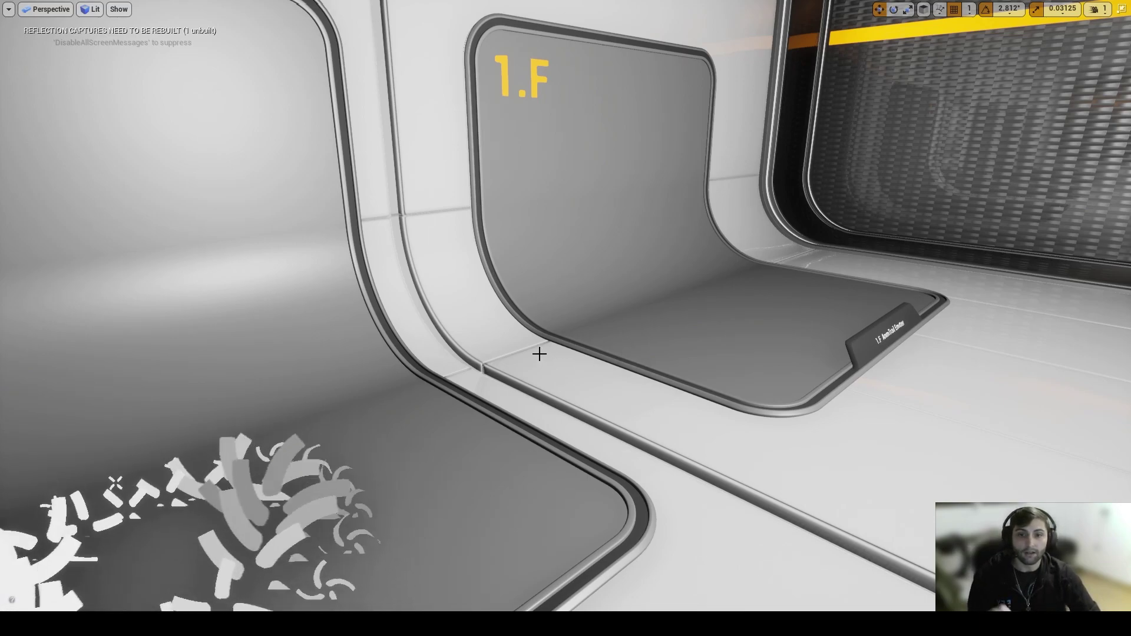
right_drag(562, 355, 554, 343)
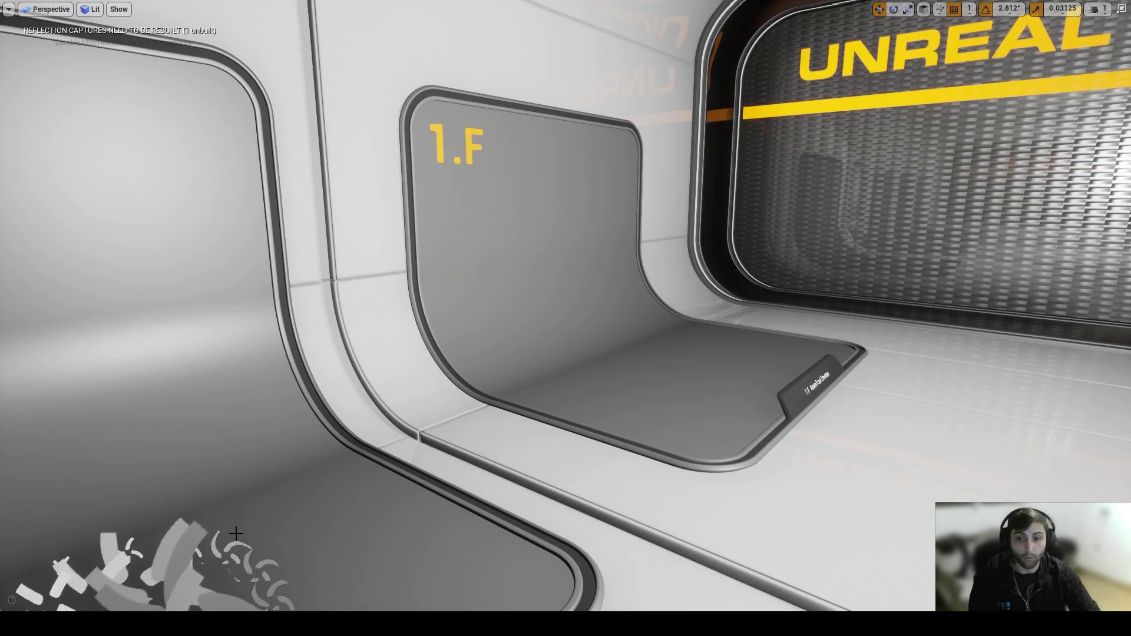
right_drag(426, 517, 421, 508)
right_drag(538, 474, 618, 440)
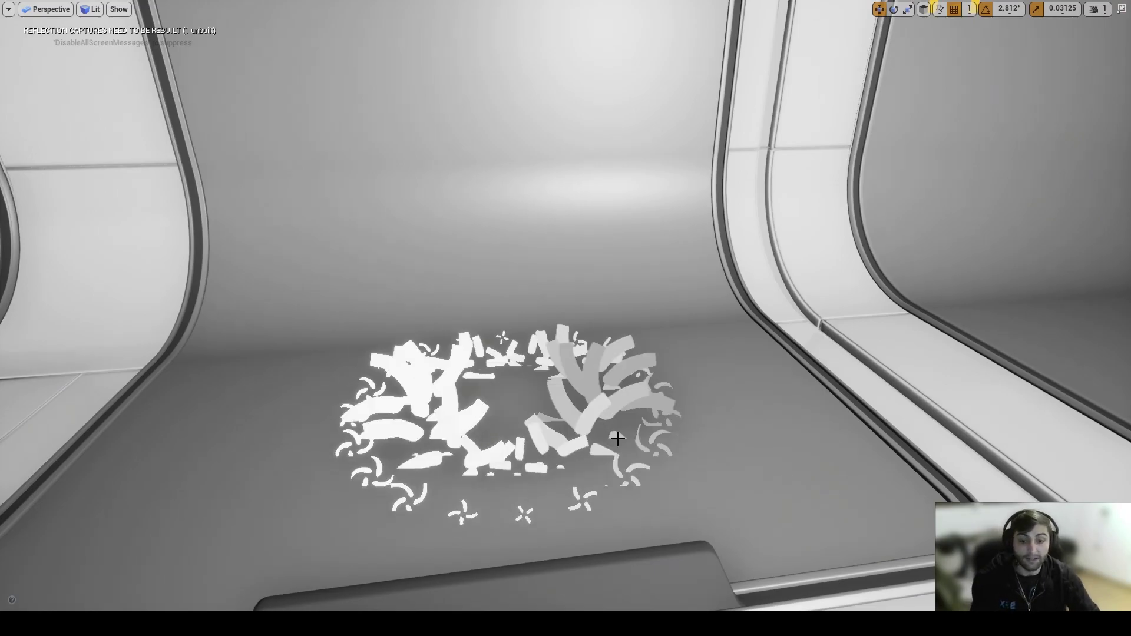
View the billboard ring from a shifted camera angle and return to the Niagara system window with the scratch module graph
right_drag(618, 439, 543, 371)
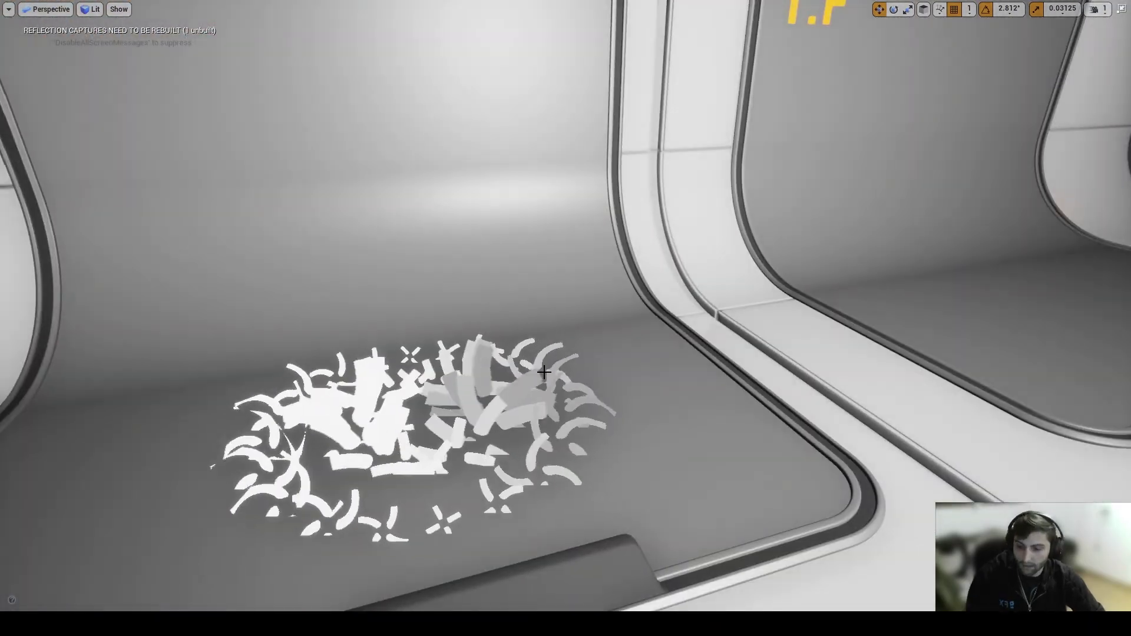
key(super+Tab)
click(430, 185)
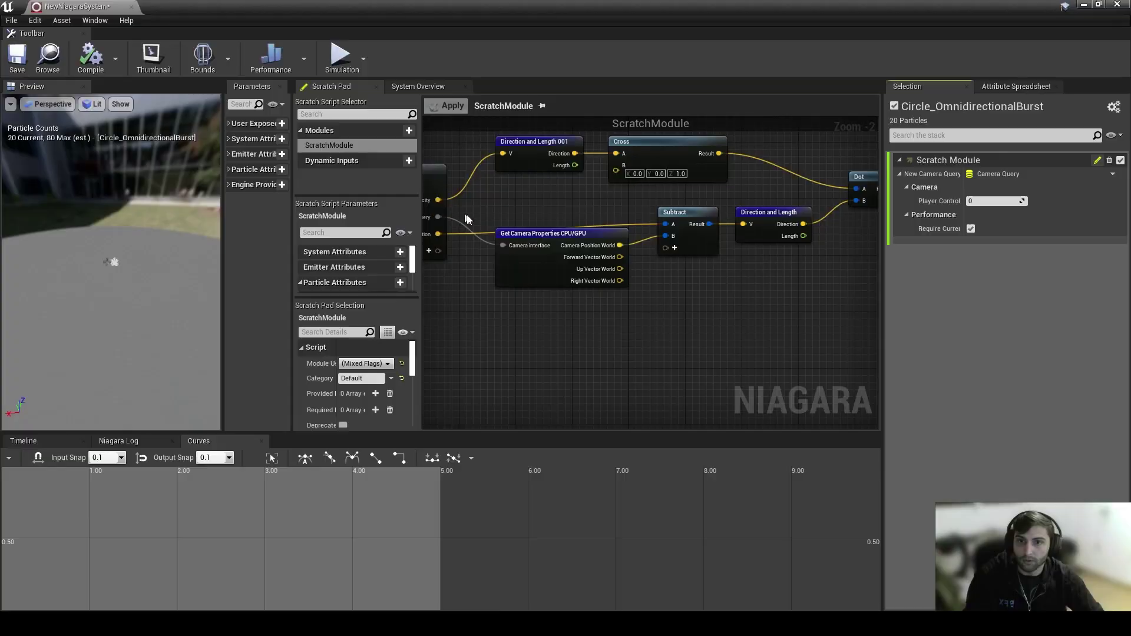
Examine the camera-to-particle direction nodes, then the velocity's Direction and Length 001 node and its Cross product with the 0, 0, 1 vector
drag(674, 363, 591, 245)
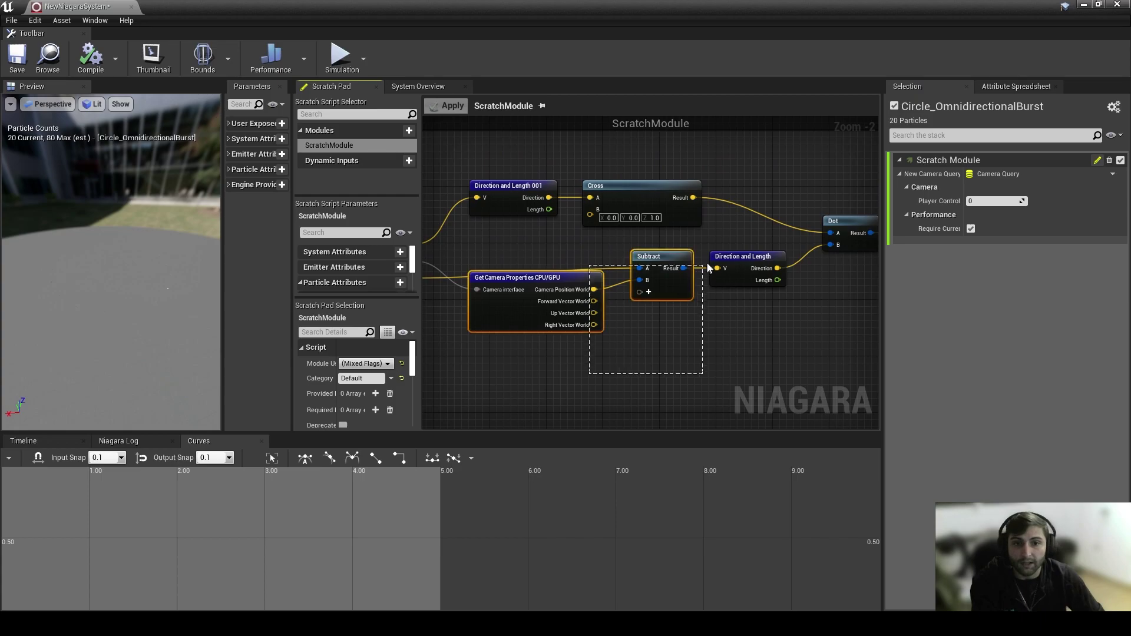
shift+click(756, 261)
mouse_move(579, 253)
right_down()
mouse_move(607, 253)
mouse_move(589, 248)
right_up()
drag(568, 240, 548, 181)
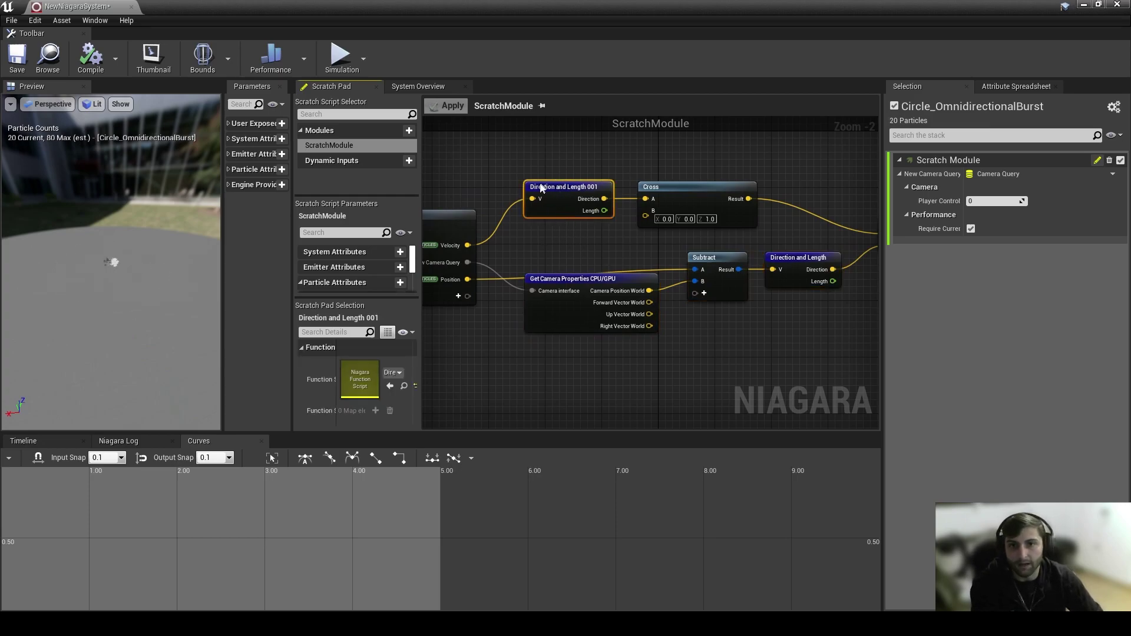
right_drag(563, 176, 446, 188)
drag(559, 166, 574, 192)
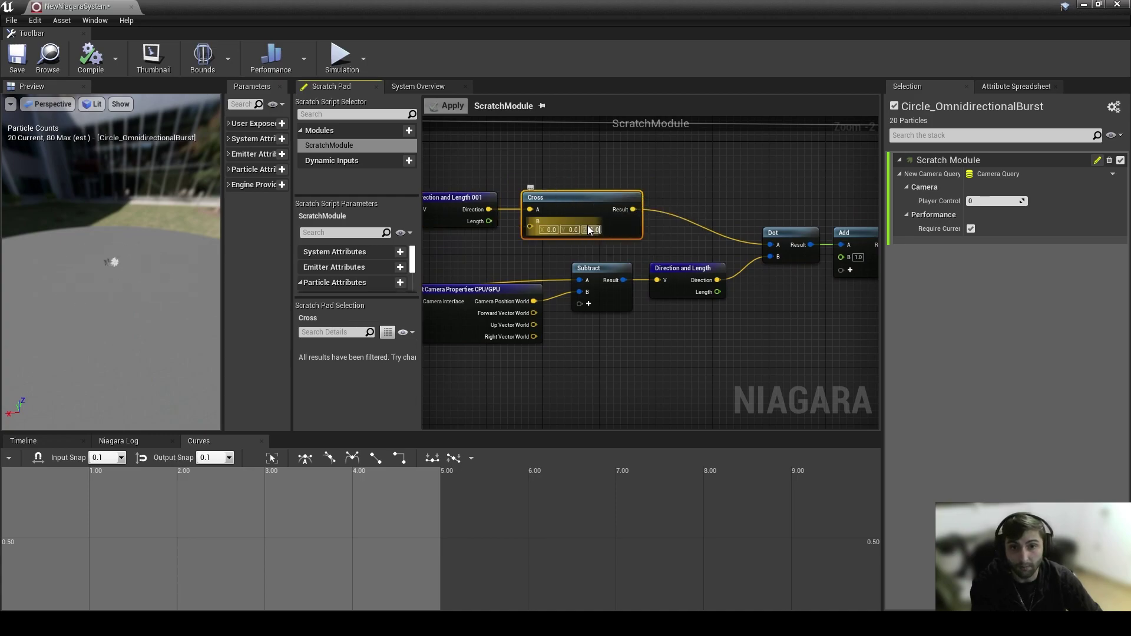
right_drag(624, 203, 575, 204)
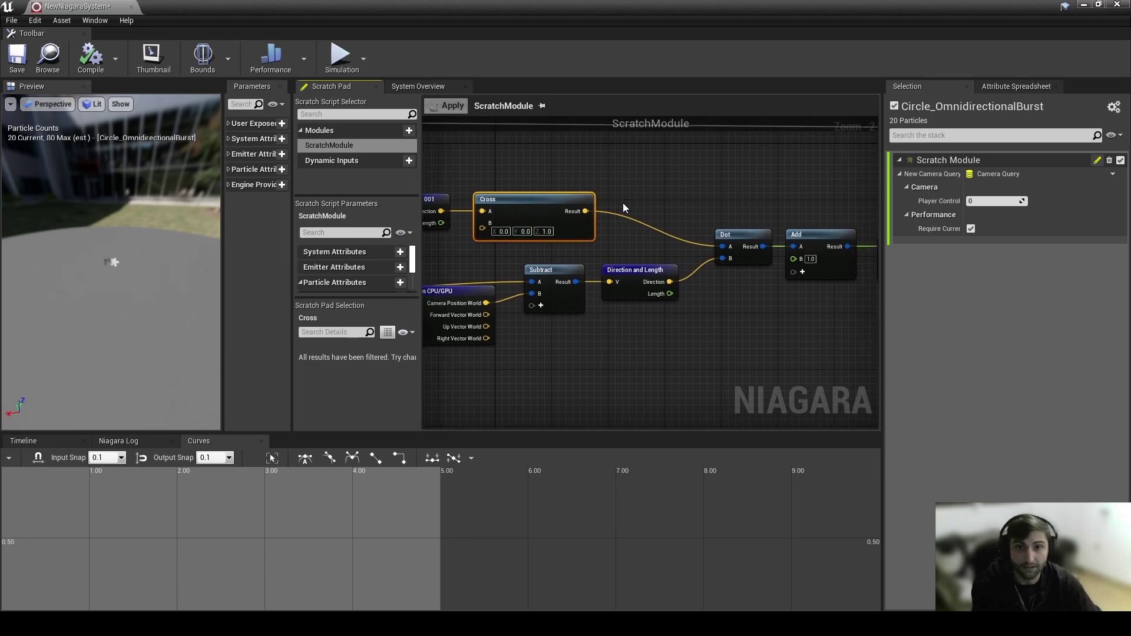
Examine how the Dot result passes through the Add and Multiply nodes into the RotatingMask parameter of Map Set
right_drag(652, 208, 528, 207)
drag(582, 318, 582, 197)
right_drag(582, 197, 488, 198)
drag(548, 198, 643, 285)
drag(495, 277, 482, 189)
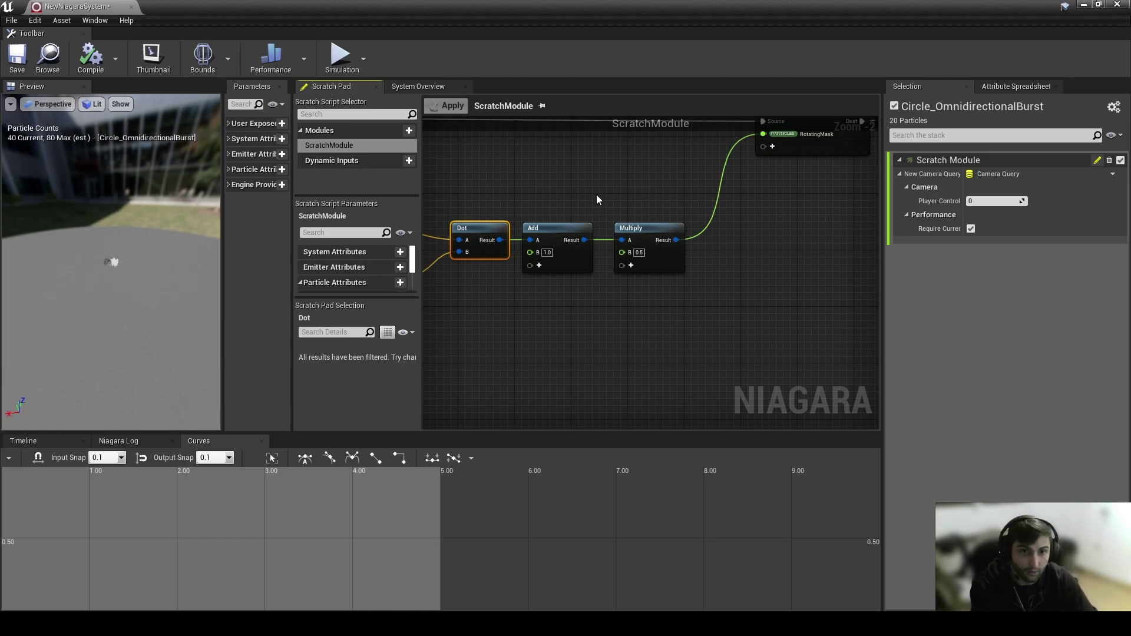
right_drag(597, 200, 610, 230)
drag(543, 352, 642, 253)
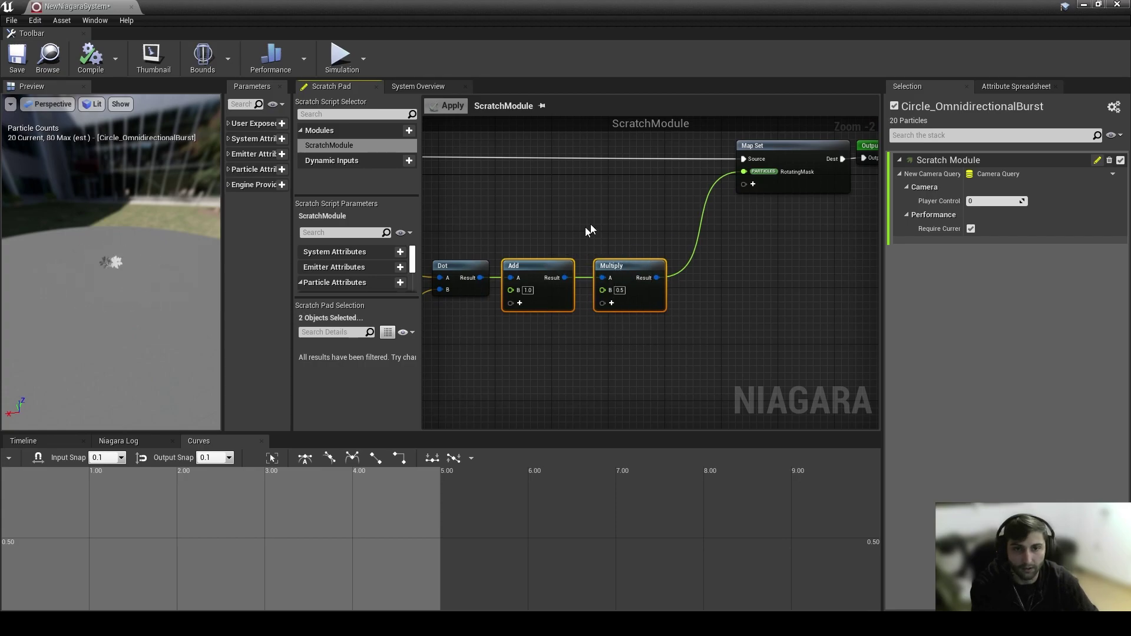
right_drag(693, 328, 621, 366)
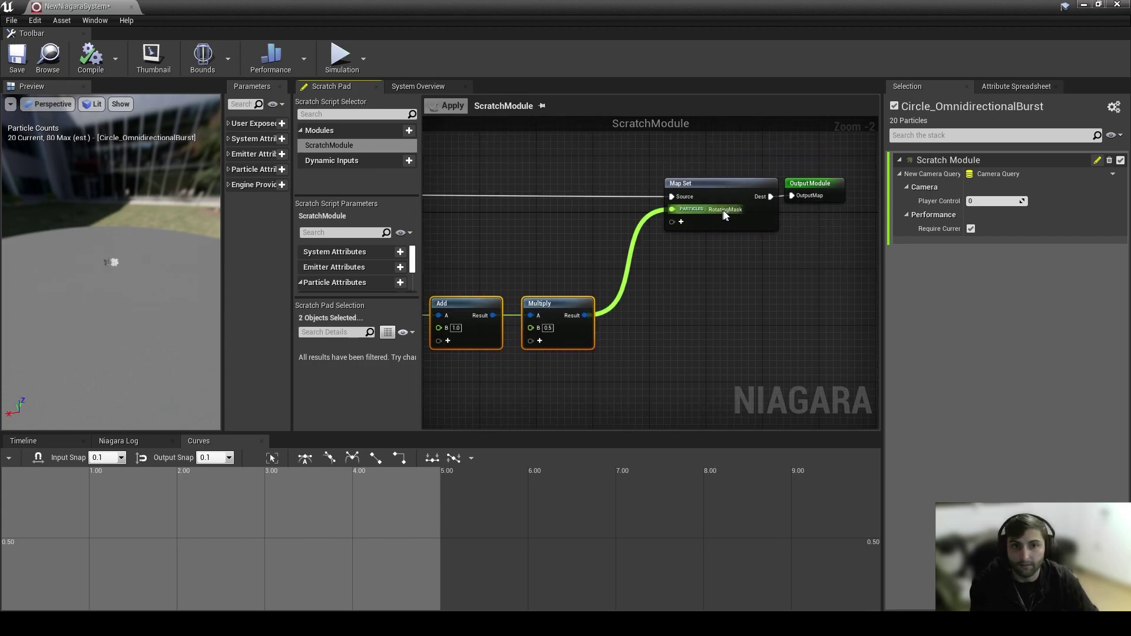
Show the Sprite Rotation Rate module's settings from the system overview and widen the area displaying them
click(412, 85)
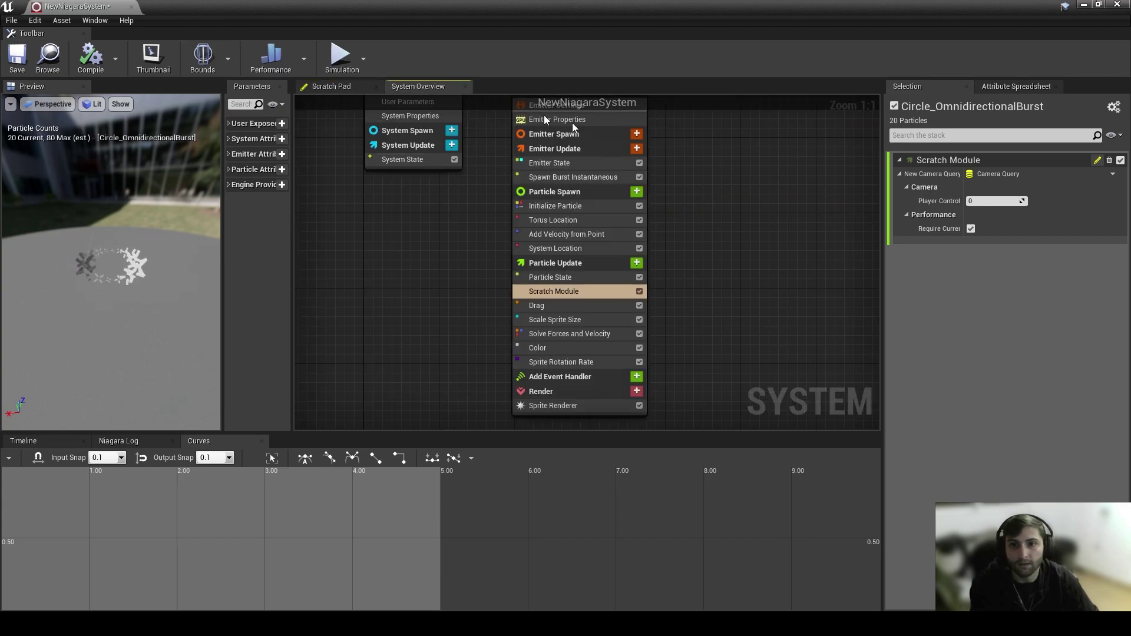
click(597, 360)
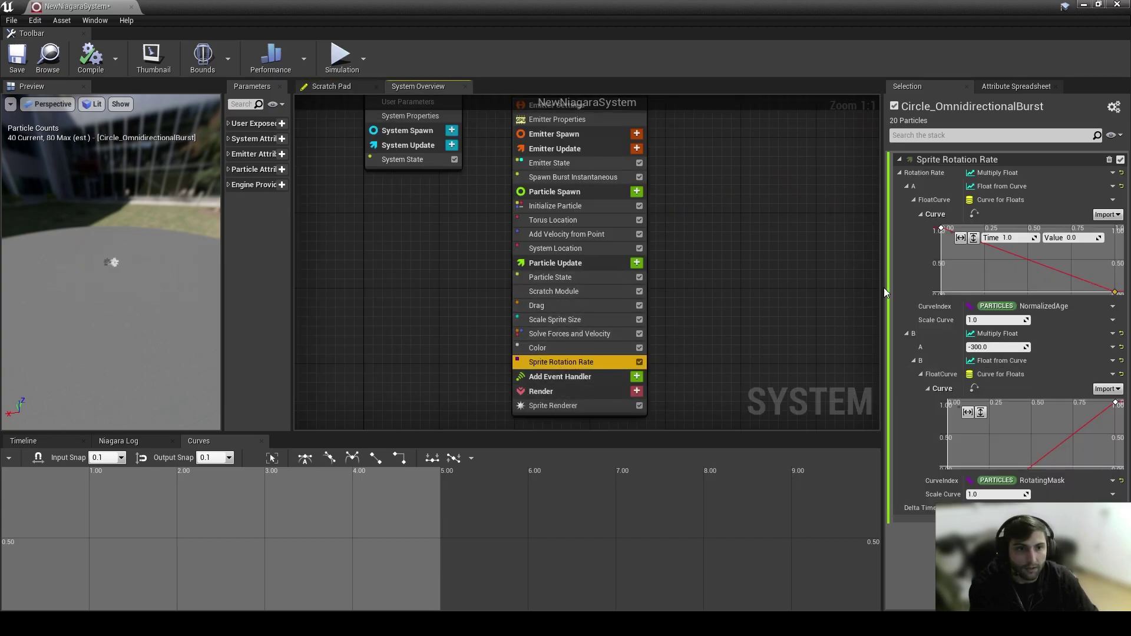
drag(884, 287, 640, 288)
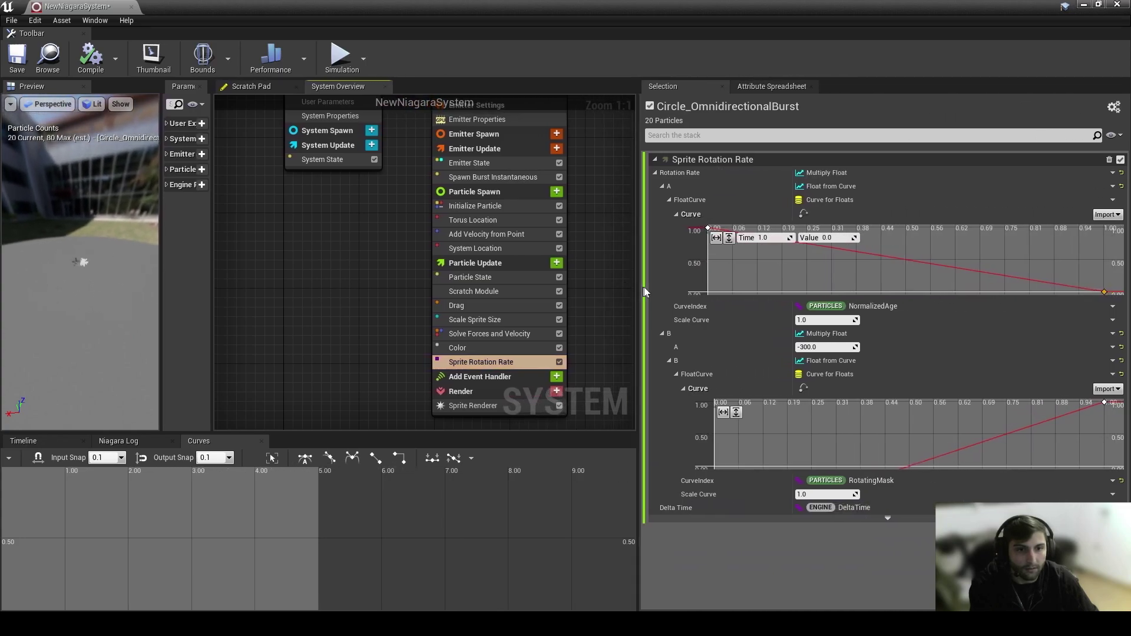
Collapse input A of the Rotation Rate and inspect both keys of the curve indexed by RotatingMask
click(662, 186)
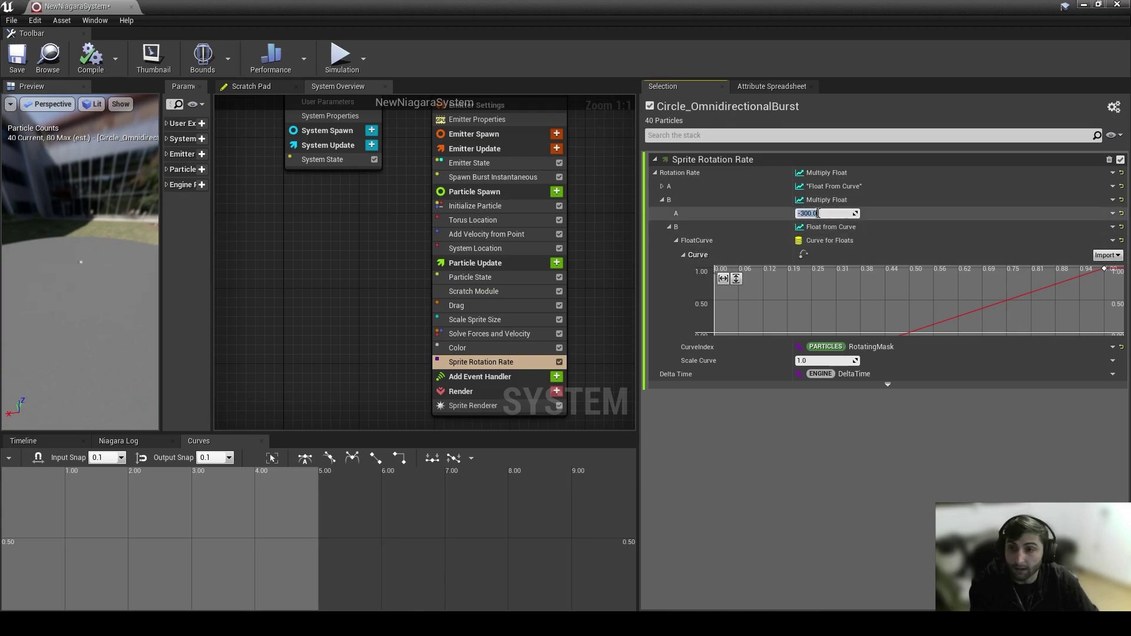
click(998, 295)
scroll(885, 300, down, 3)
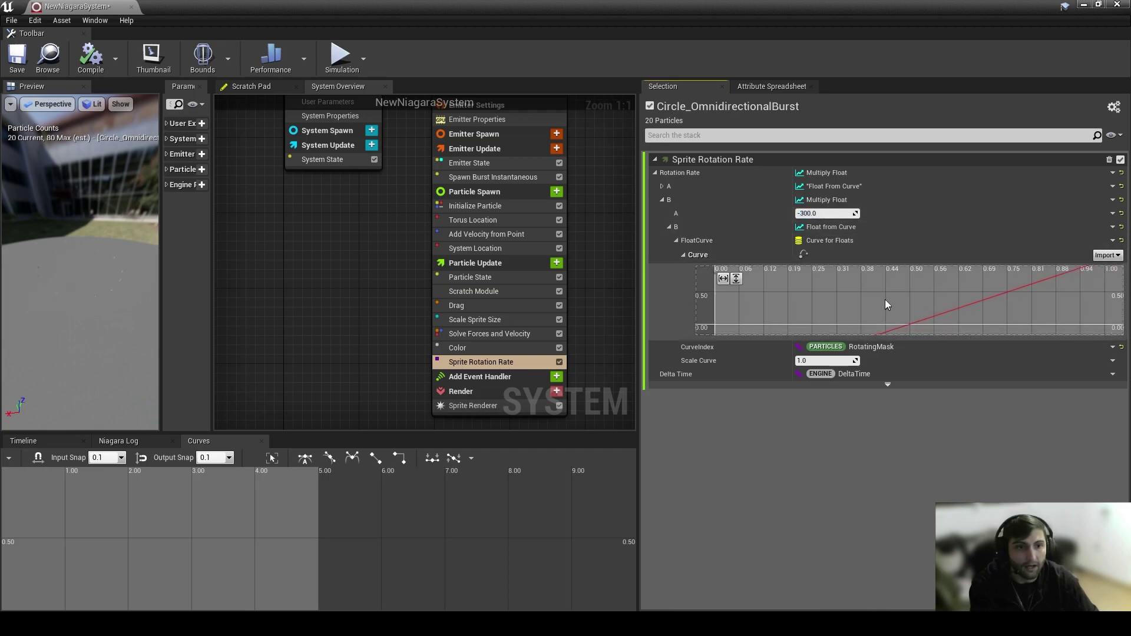
scroll(884, 312, down, 3)
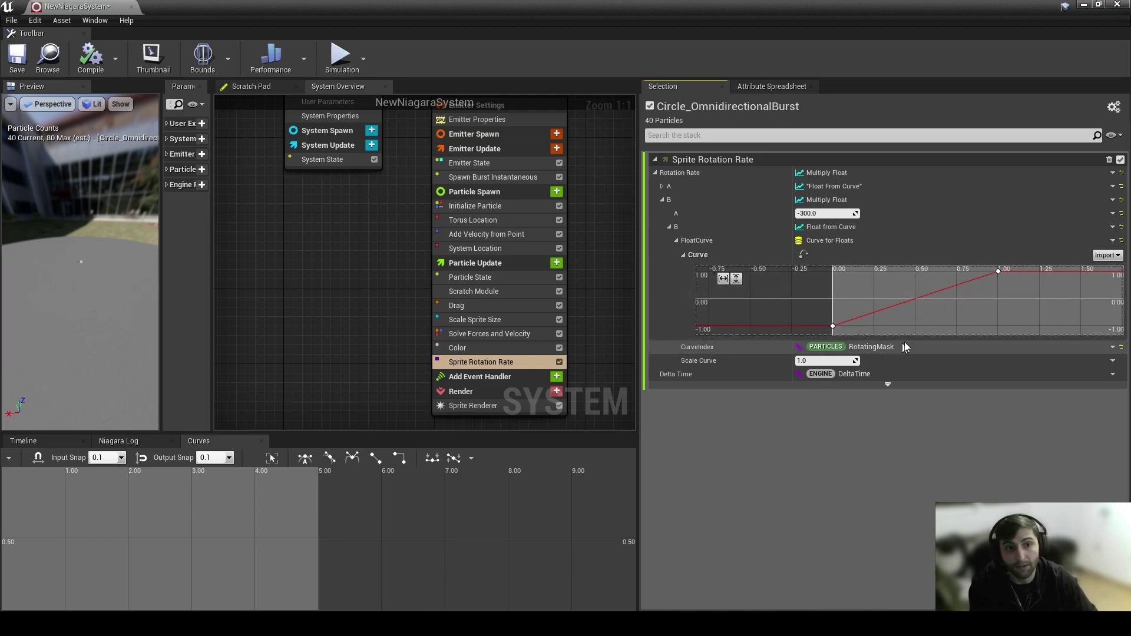
drag(845, 332, 851, 330)
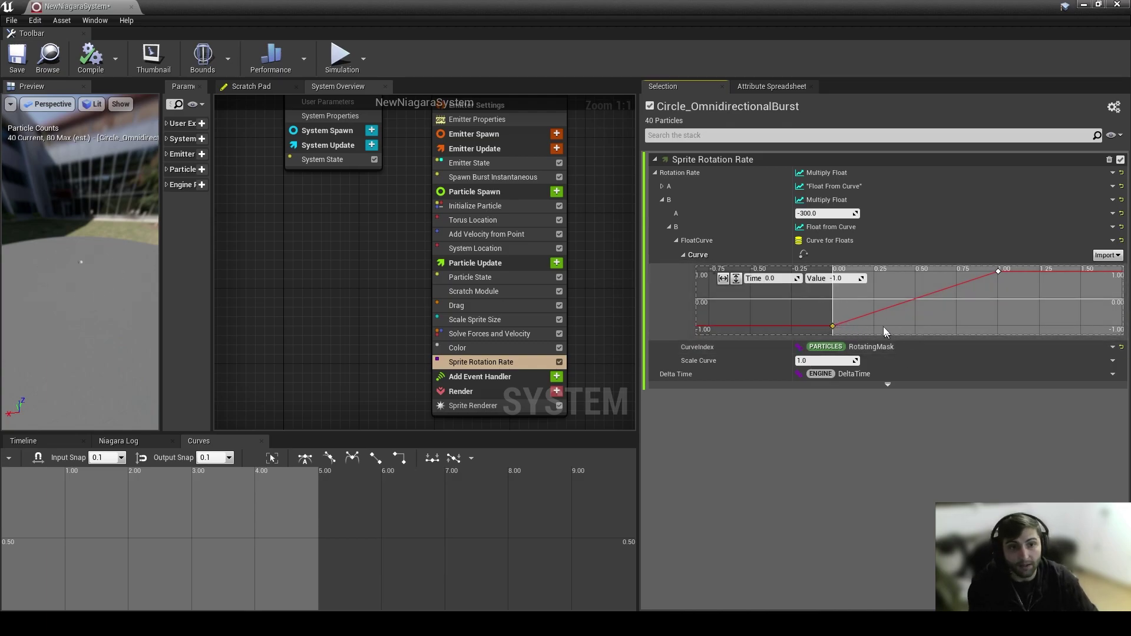
drag(1016, 268, 1017, 266)
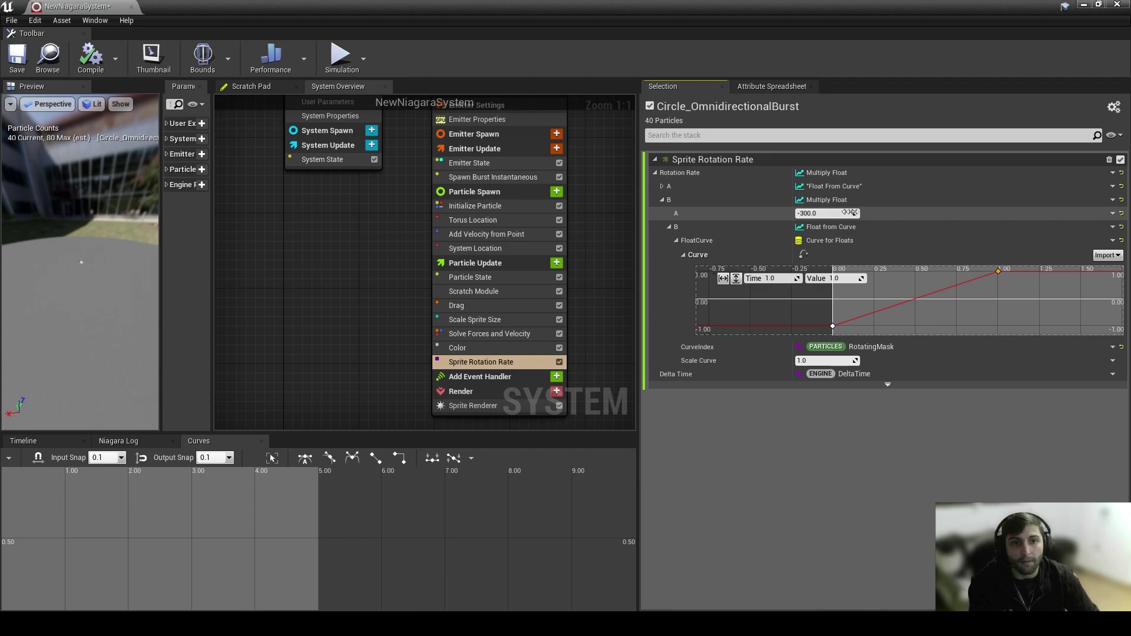
Expand input A of the Rotation Rate to inspect its curve indexed by NormalizedAge
click(663, 187)
click(663, 186)
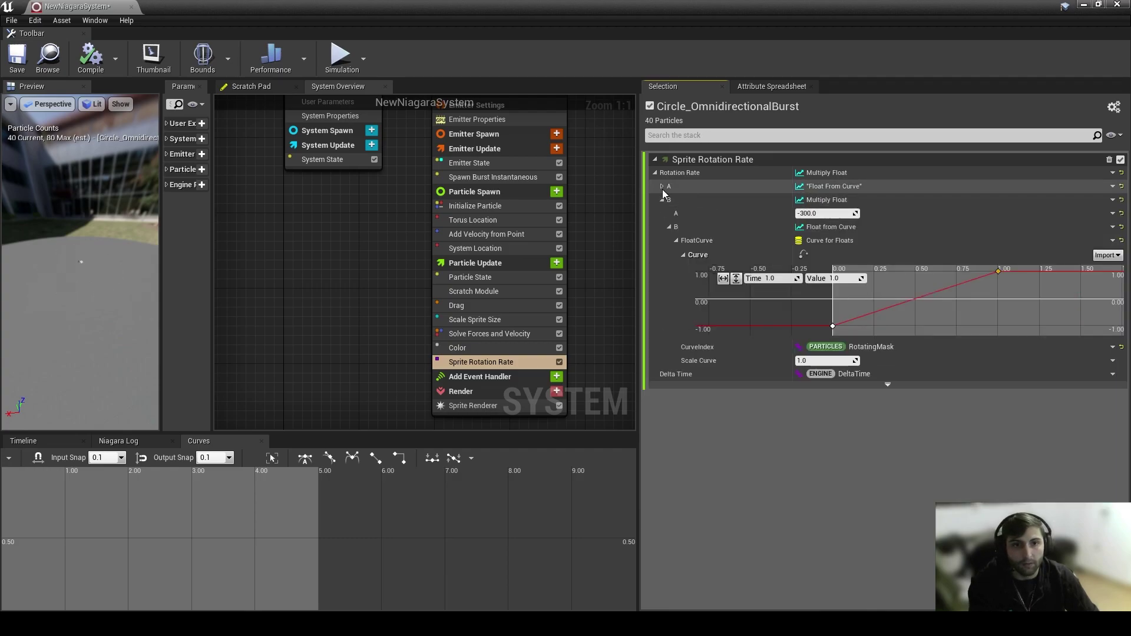
click(662, 186)
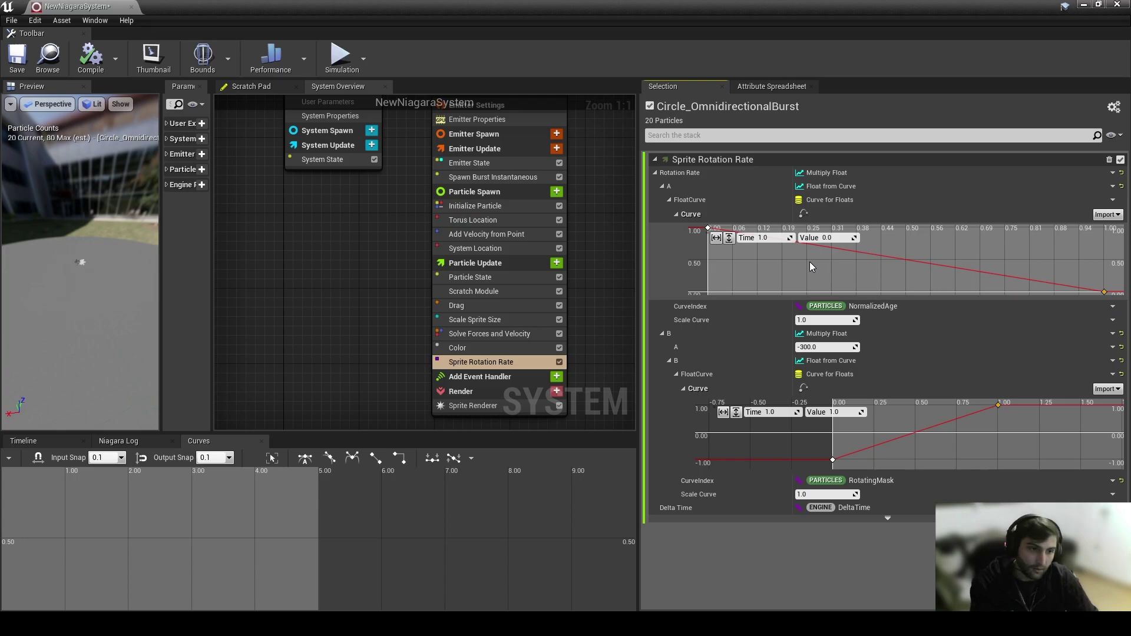
Examine the Scale Sprite Size module's scale curve indexed by RotatingMask, including its dip between the outer keys
click(514, 322)
scroll(794, 409, down, 3)
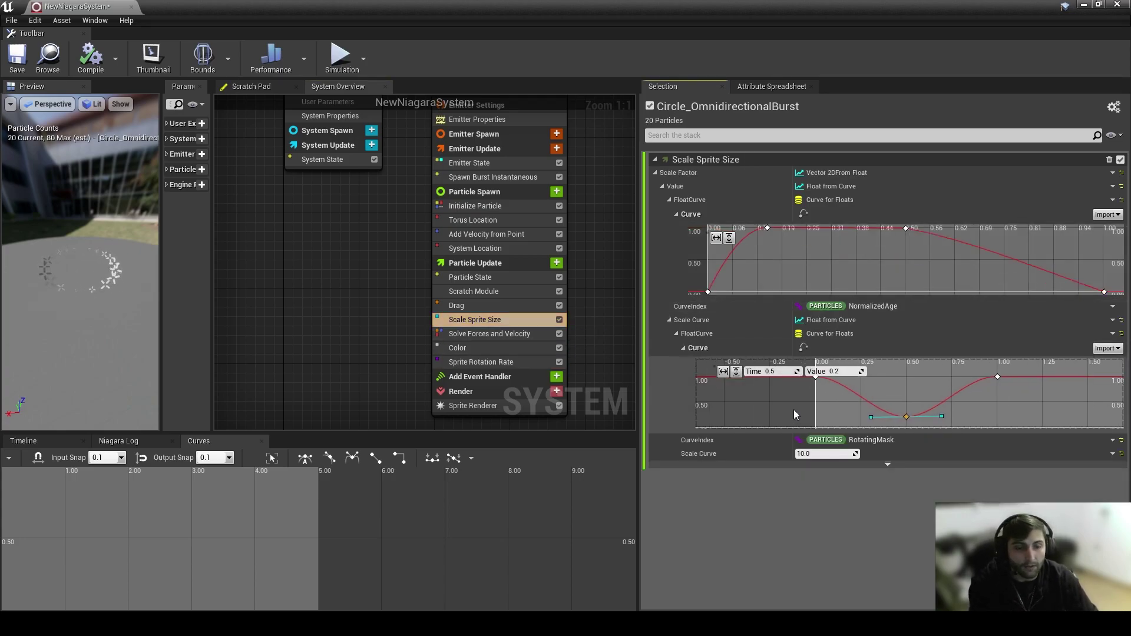
drag(804, 418, 964, 394)
click(832, 419)
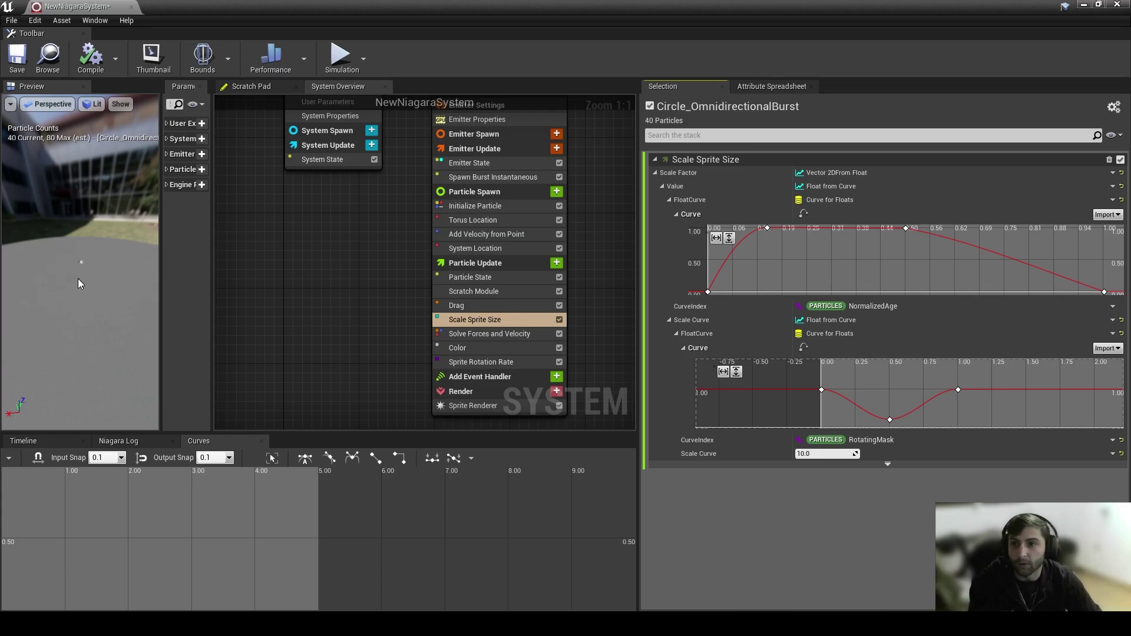
right_drag(826, 406, 822, 409)
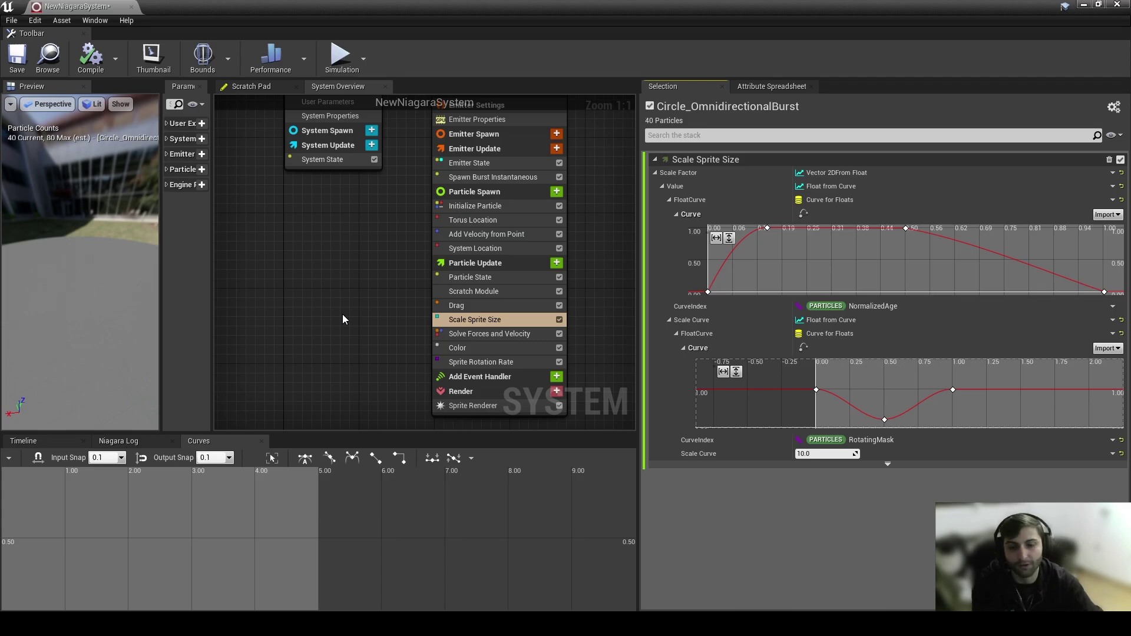
right_drag(619, 303, 579, 319)
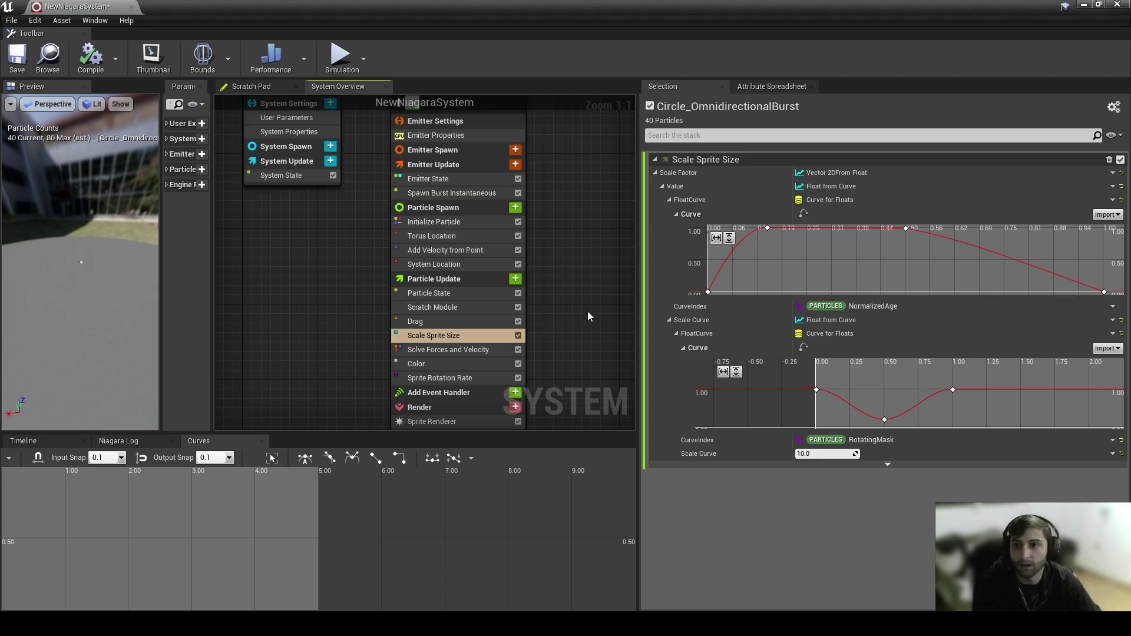
right_drag(588, 316, 581, 323)
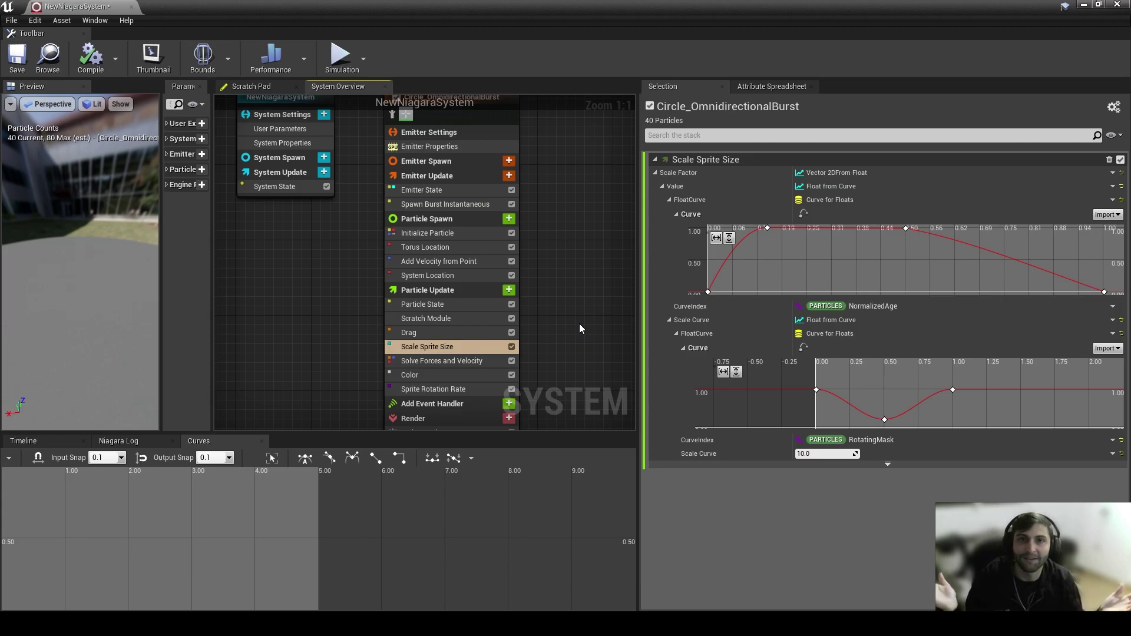
right_drag(581, 329, 494, 261)
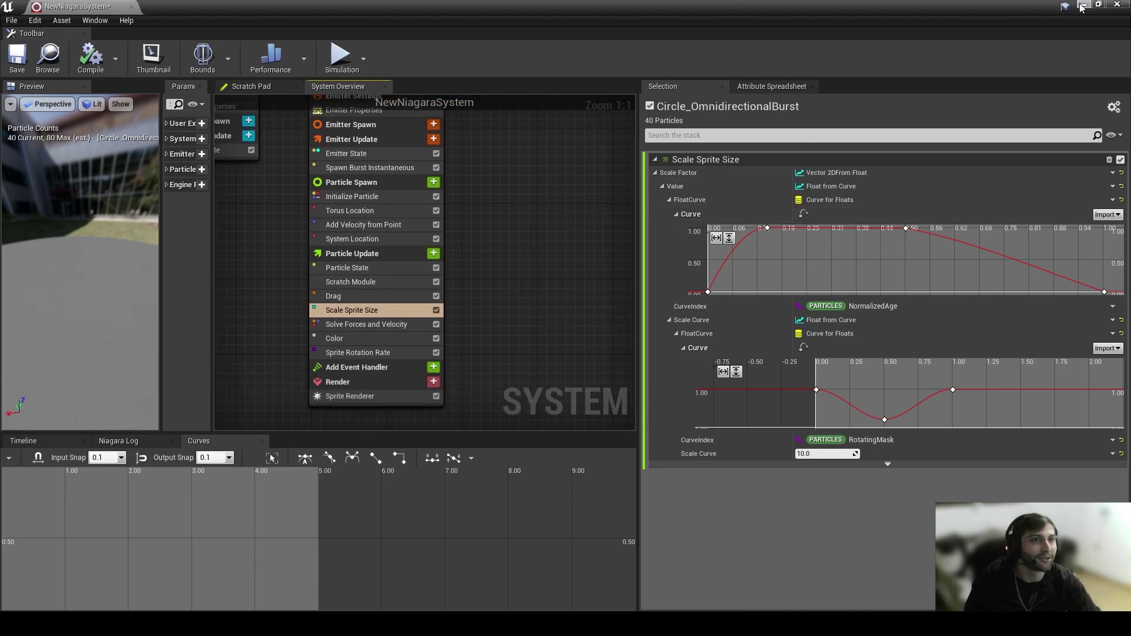